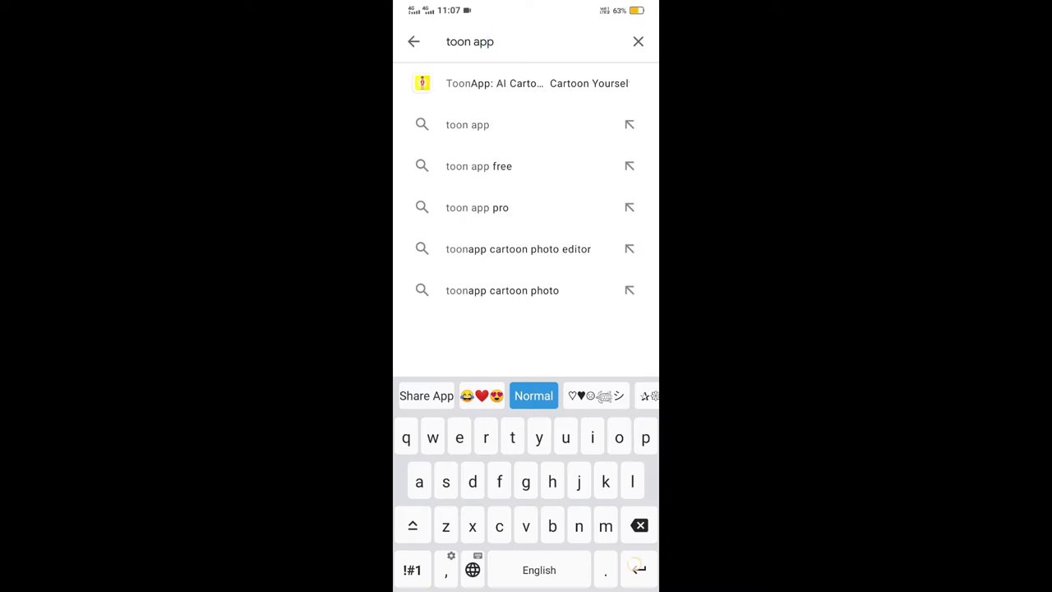
Search the Play Store for 'toon app' and launch ToonApp to its photo grid.
{"action": "key", "text": "Return"}
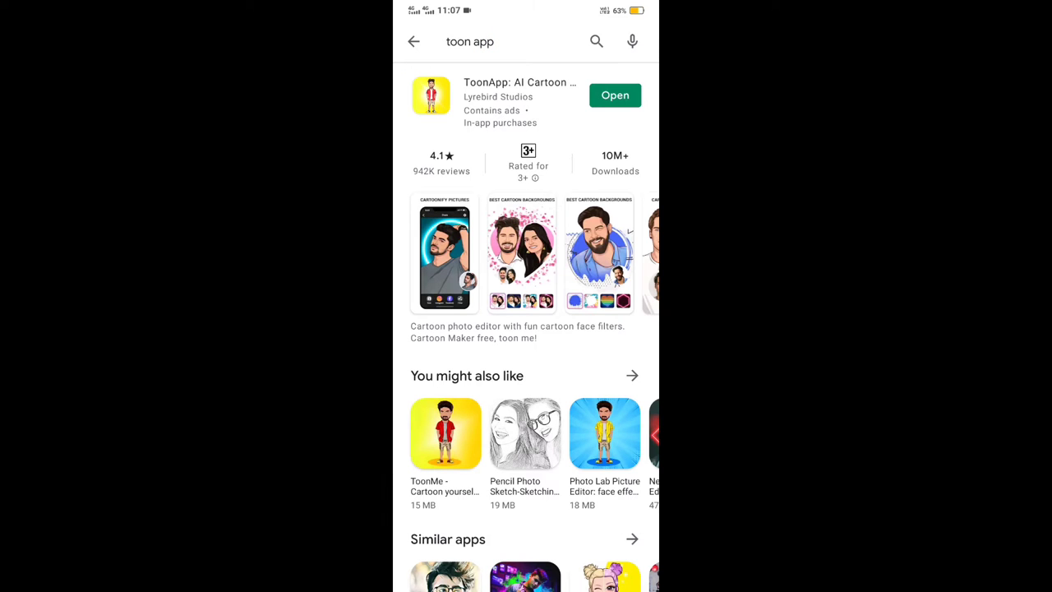
{"action": "mouse_move", "coordinate": [545, 141]}
{"action": "left_mouse_down"}
{"action": "mouse_move", "coordinate": [546, 103]}
{"action": "mouse_move", "coordinate": [579, 208]}
{"action": "left_mouse_up"}
{"action": "left_click_drag", "start_coordinate": [581, 95], "coordinate": [597, 179]}
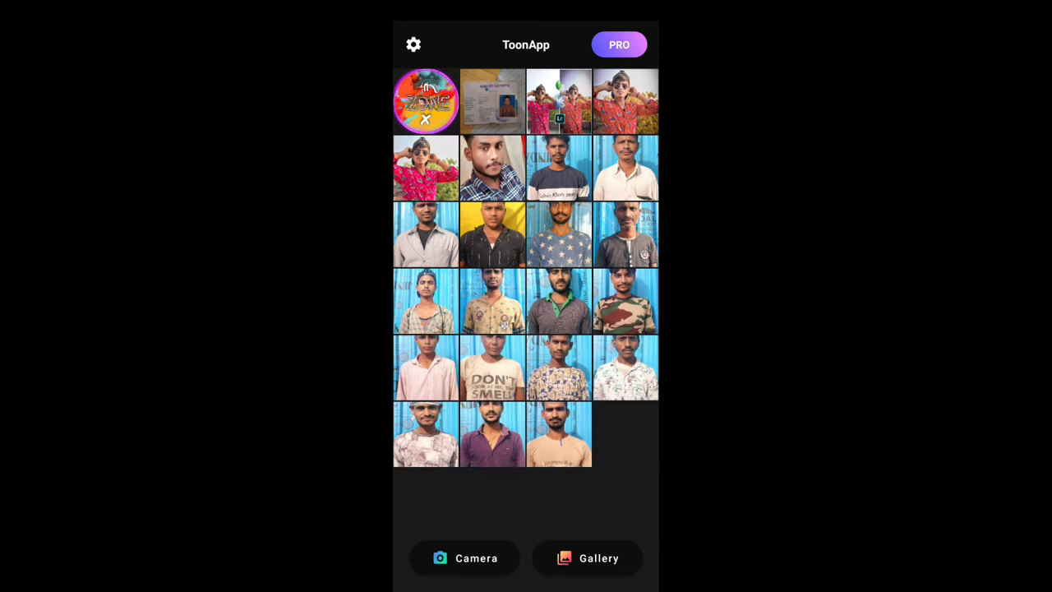
Pick the red-shirt portrait and adjust its square crop to fit more of the face.
{"action": "left_click_drag", "start_coordinate": [526, 247], "coordinate": [526, 99]}
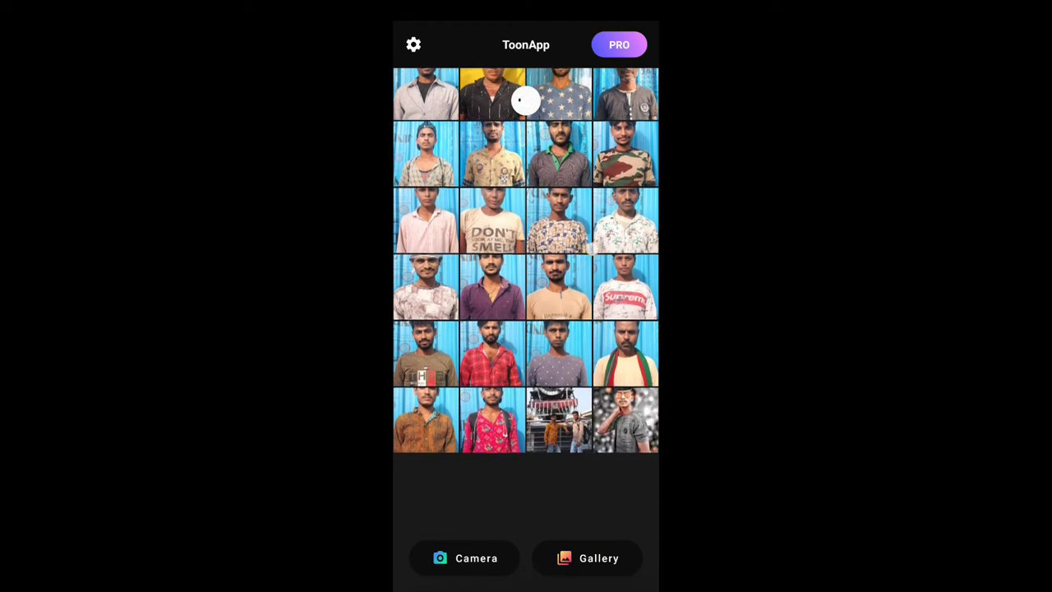
{"action": "left_click", "coordinate": [492, 419]}
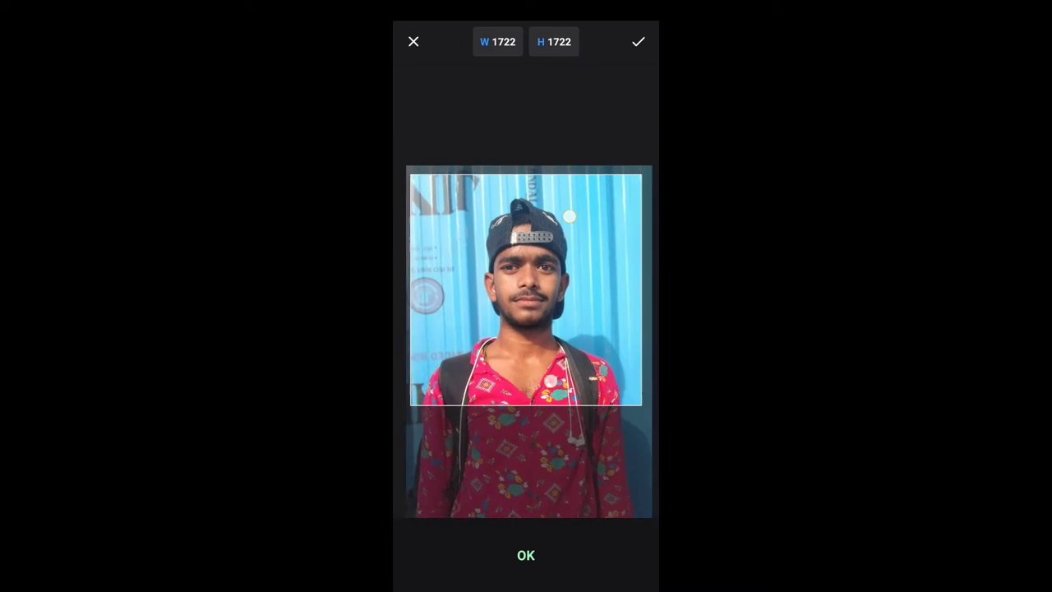
{"action": "left_click_drag", "start_coordinate": [567, 215], "coordinate": [566, 197]}
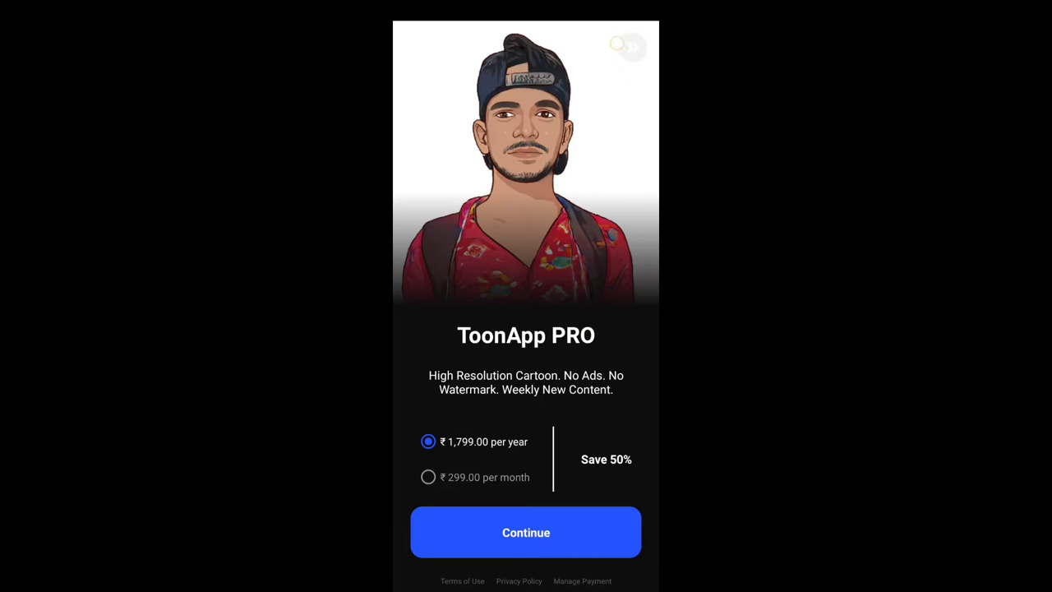
Dismiss the PRO offer and ad, then choose and compare the yellow-background cartoon style.
{"action": "left_click", "coordinate": [632, 47]}
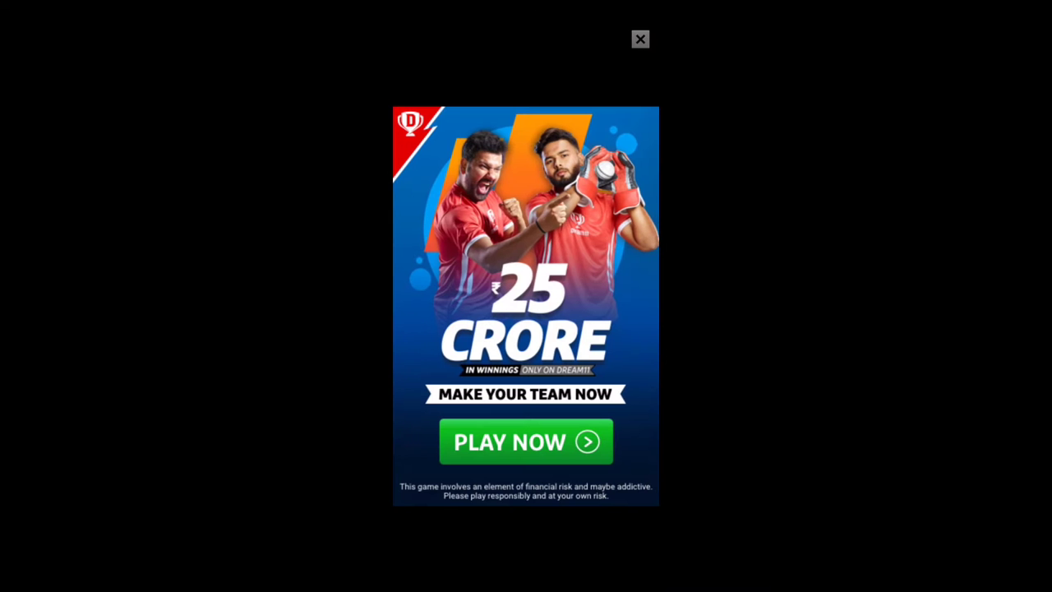
{"action": "left_click", "coordinate": [640, 38]}
{"action": "scroll", "coordinate": [526, 551], "scroll_direction": "right", "scroll_amount": 2}
{"action": "left_click", "coordinate": [532, 550]}
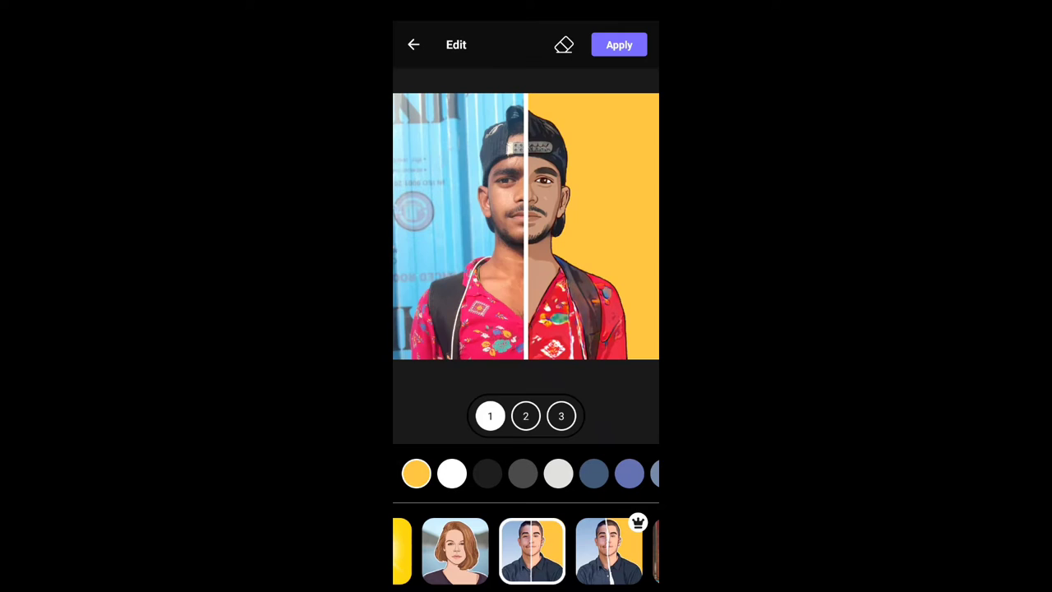
{"action": "mouse_move", "coordinate": [534, 319]}
{"action": "left_mouse_down"}
{"action": "mouse_move", "coordinate": [517, 366]}
{"action": "mouse_move", "coordinate": [404, 378]}
{"action": "left_mouse_up"}
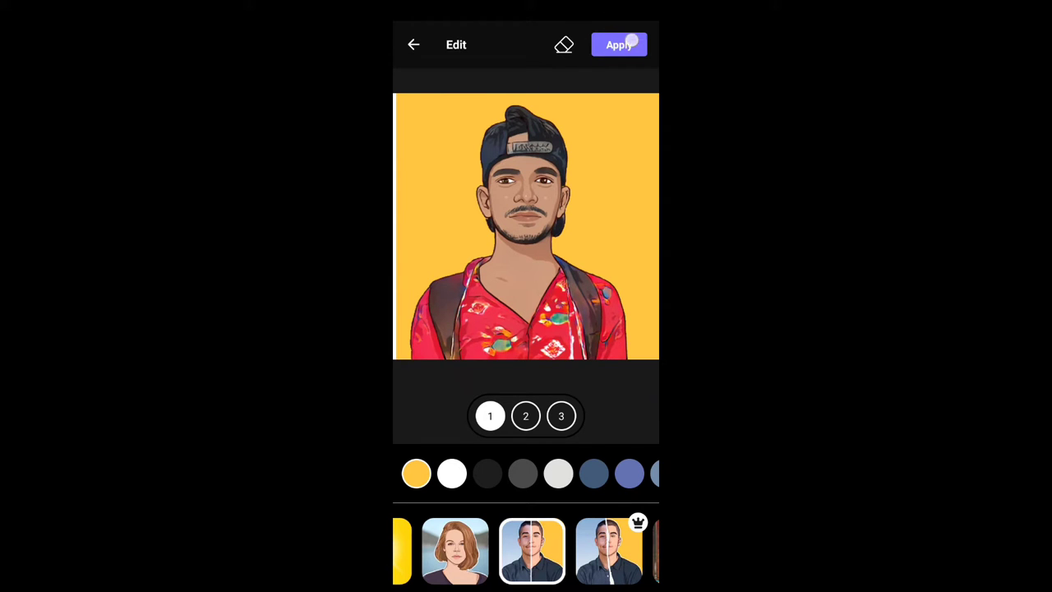
Apply the yellow cartoon style and save the portrait to the gallery.
{"action": "left_click", "coordinate": [619, 44]}
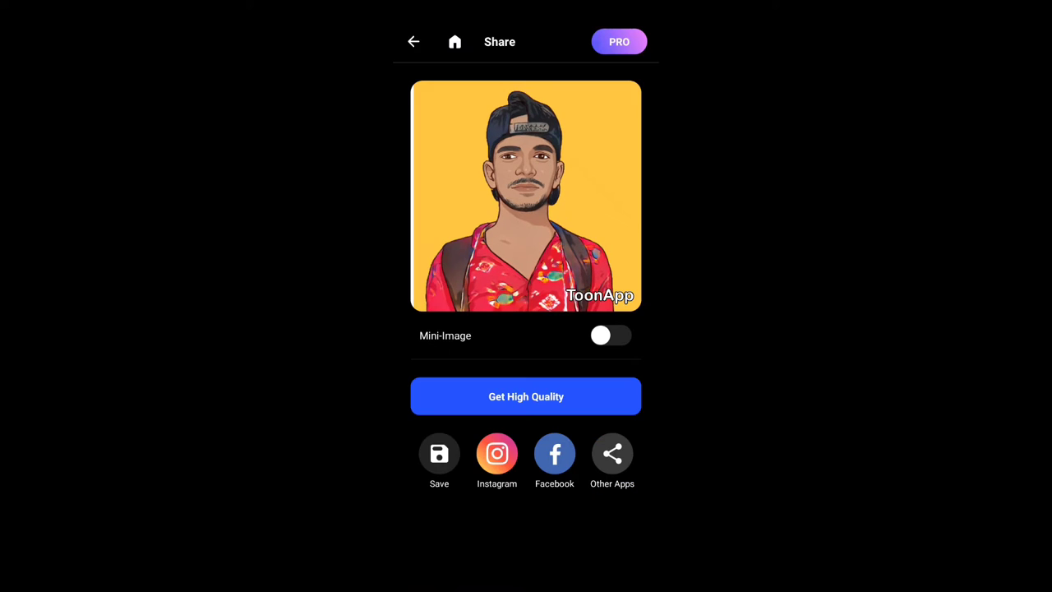
{"action": "left_click", "coordinate": [442, 452]}
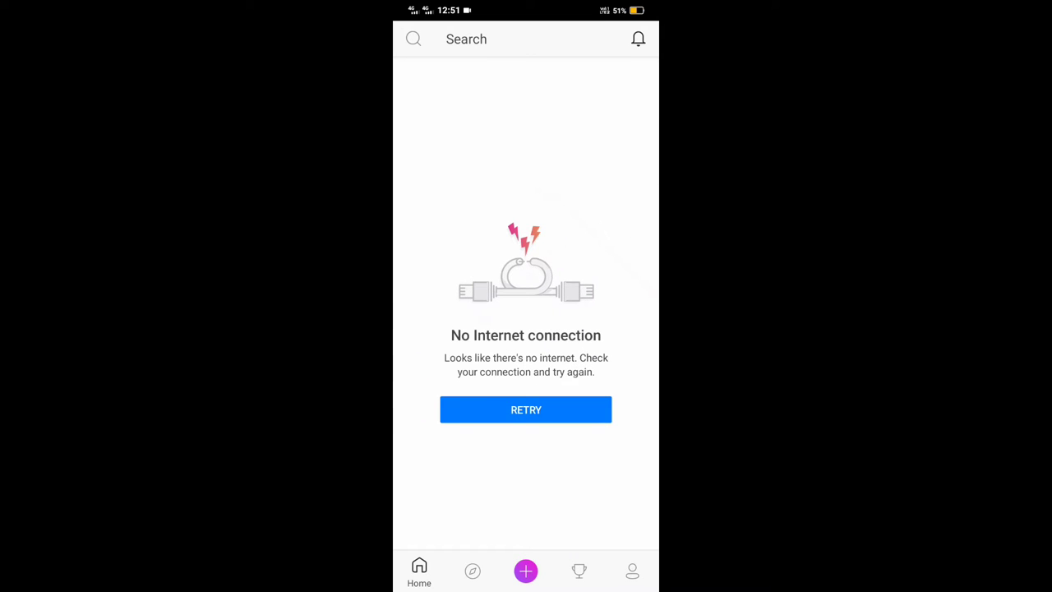
Start an Edit a Photo project using the blue radial gradient image.
{"action": "left_click", "coordinate": [525, 570]}
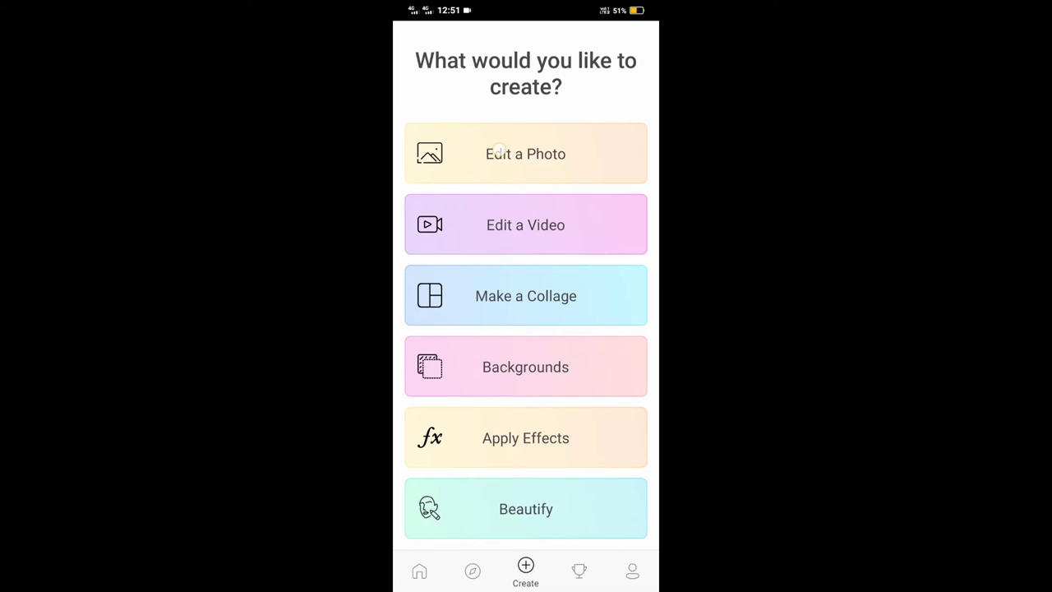
{"action": "left_click", "coordinate": [493, 154]}
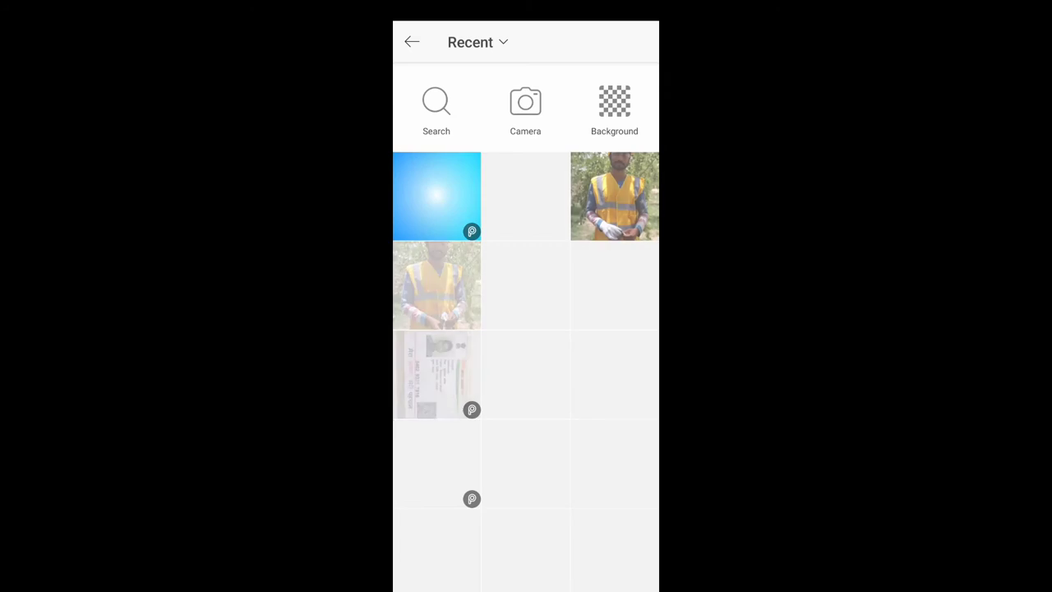
{"action": "left_click", "coordinate": [460, 176]}
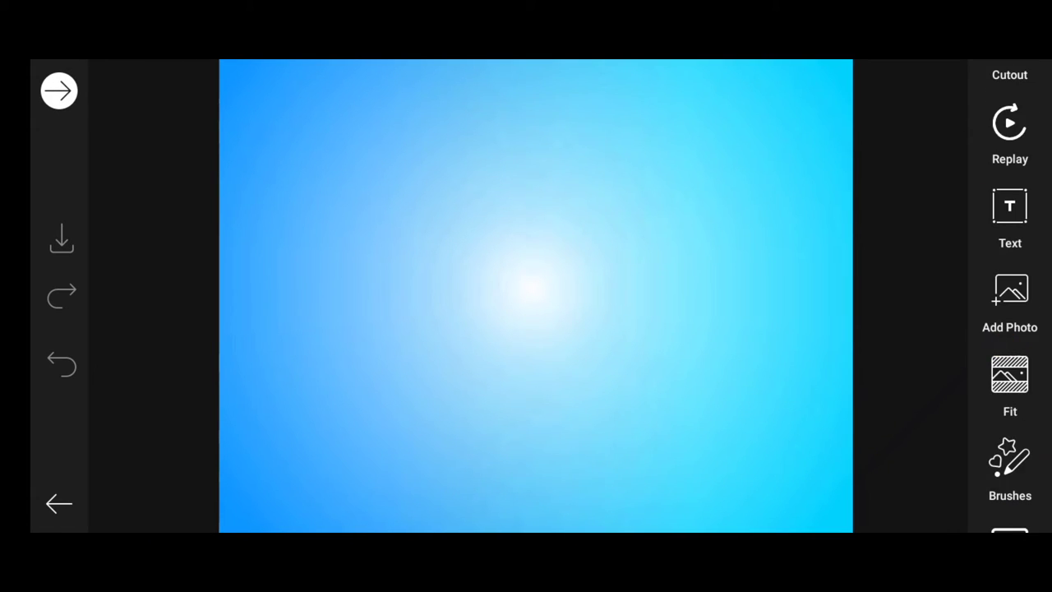
Add the headless cartoon body PNG onto the gradient and move it lower.
{"action": "left_click_drag", "start_coordinate": [1004, 306], "coordinate": [1013, 250]}
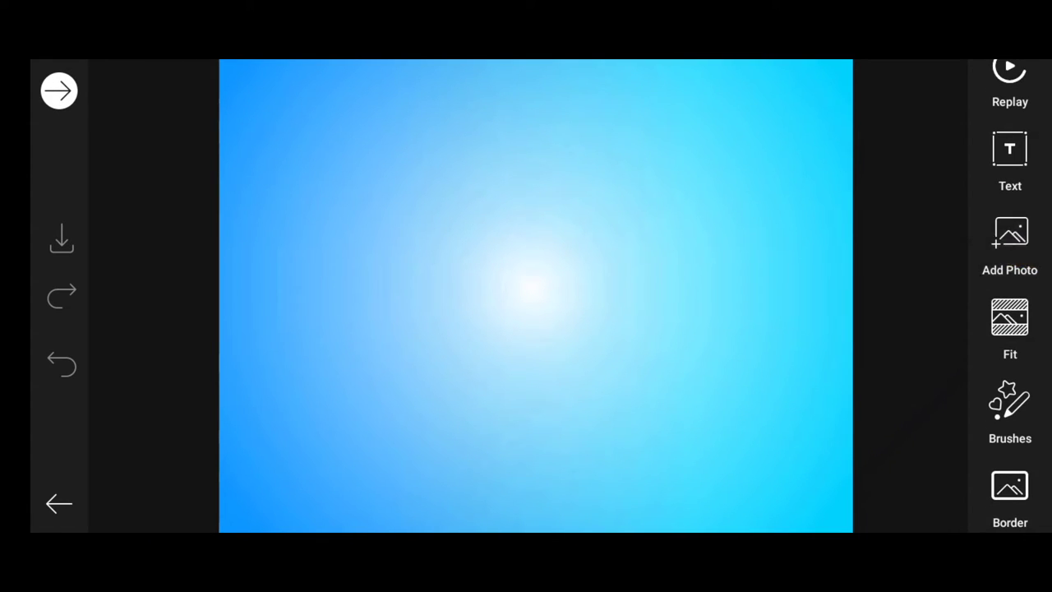
{"action": "left_click", "coordinate": [1010, 238]}
{"action": "left_click_drag", "start_coordinate": [973, 427], "coordinate": [972, 169]}
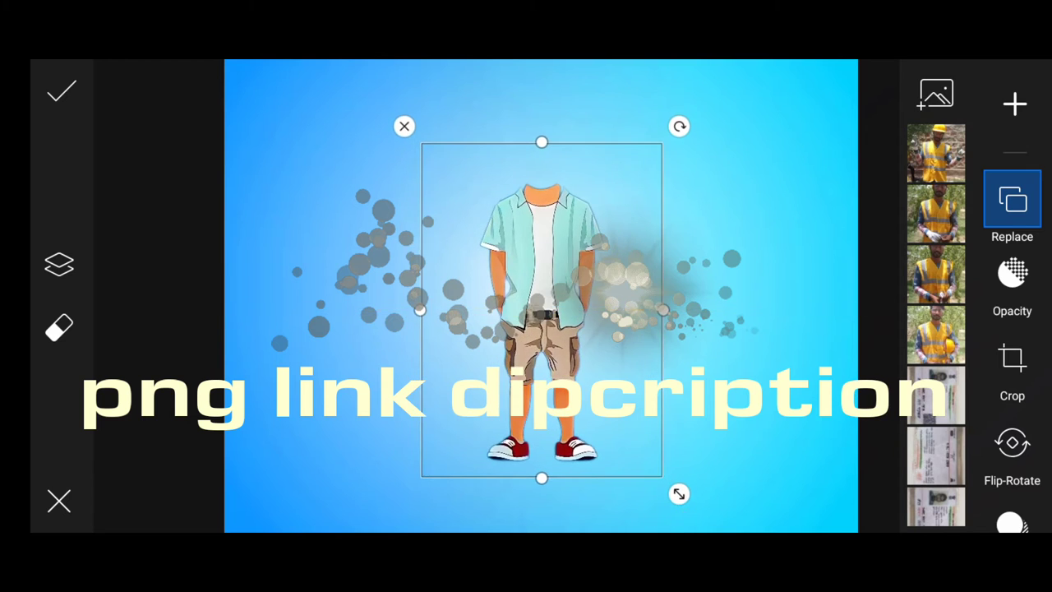
{"action": "mouse_move", "coordinate": [627, 441]}
{"action": "left_mouse_down"}
{"action": "mouse_move", "coordinate": [629, 470]}
{"action": "mouse_move", "coordinate": [617, 479]}
{"action": "left_mouse_up"}
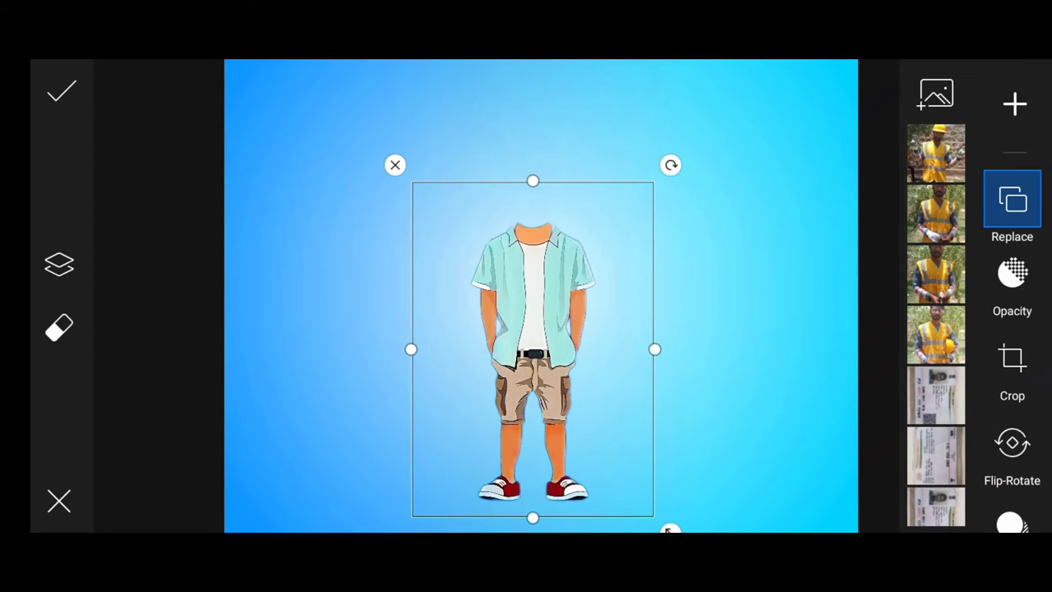
Give the body a drop shadow with settings 72 and 44.
{"action": "scroll", "coordinate": [1012, 329], "scroll_direction": "down", "scroll_amount": 3}
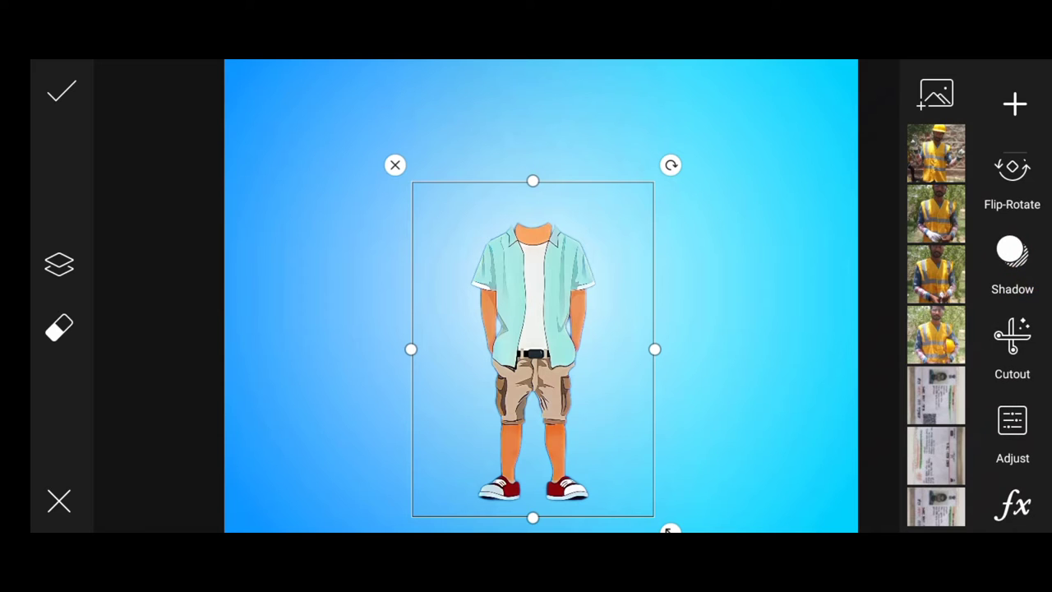
{"action": "left_click", "coordinate": [1011, 255]}
{"action": "left_click_drag", "start_coordinate": [828, 317], "coordinate": [843, 232]}
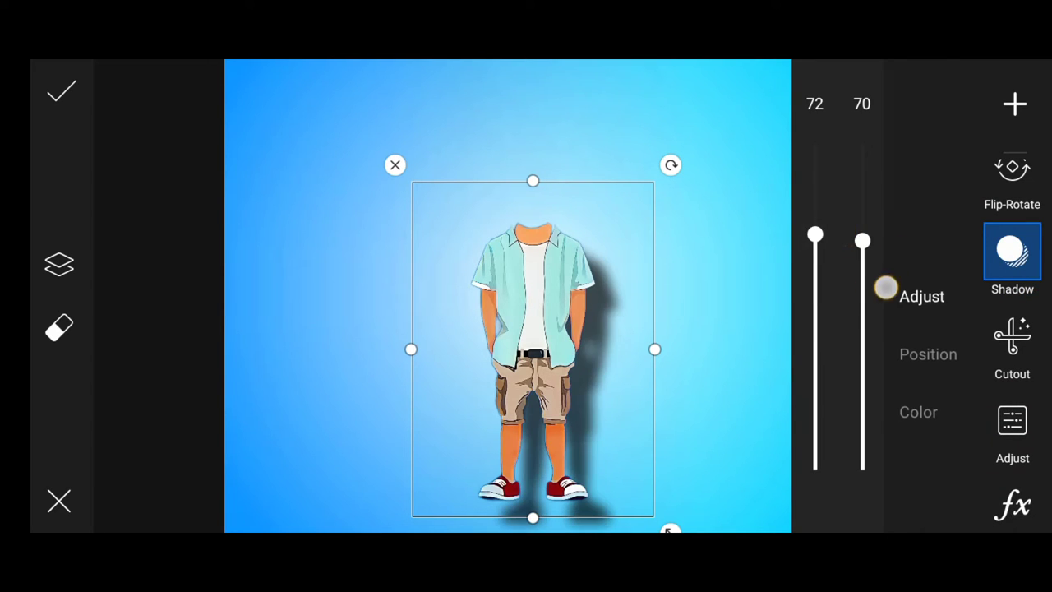
{"action": "mouse_move", "coordinate": [881, 294]}
{"action": "left_mouse_down"}
{"action": "mouse_move", "coordinate": [874, 322]}
{"action": "mouse_move", "coordinate": [882, 345]}
{"action": "mouse_move", "coordinate": [878, 328]}
{"action": "left_mouse_up"}
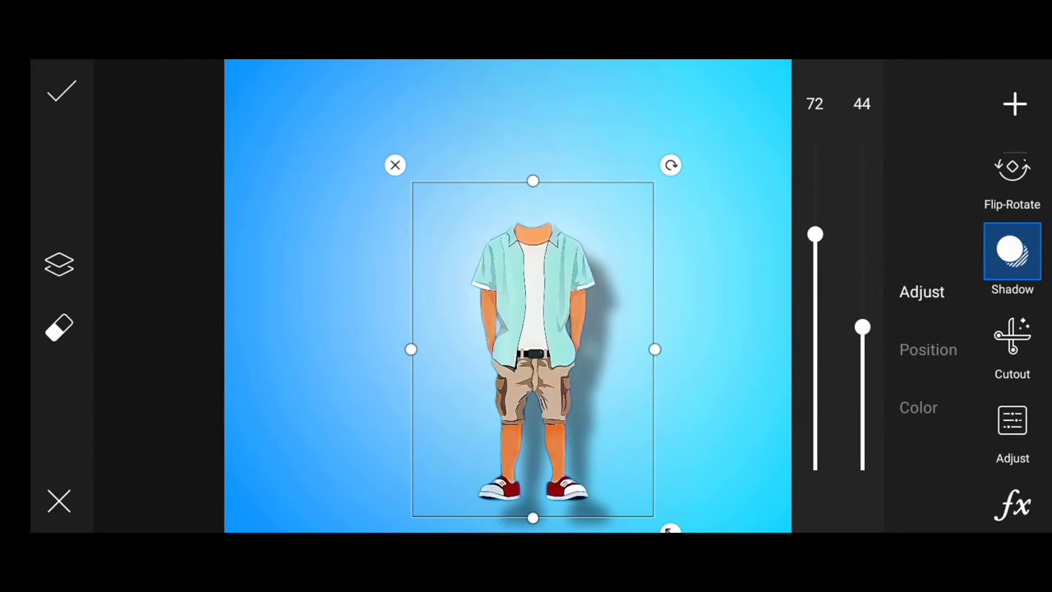
{"action": "left_click", "coordinate": [728, 304]}
{"action": "mouse_move", "coordinate": [1017, 370]}
{"action": "left_mouse_down"}
{"action": "mouse_move", "coordinate": [1028, 284]}
{"action": "mouse_move", "coordinate": [1027, 329]}
{"action": "mouse_move", "coordinate": [1016, 329]}
{"action": "left_mouse_up"}
Add the yellow cartoon portrait as a new layer on the canvas.
{"action": "left_click", "coordinate": [1015, 329]}
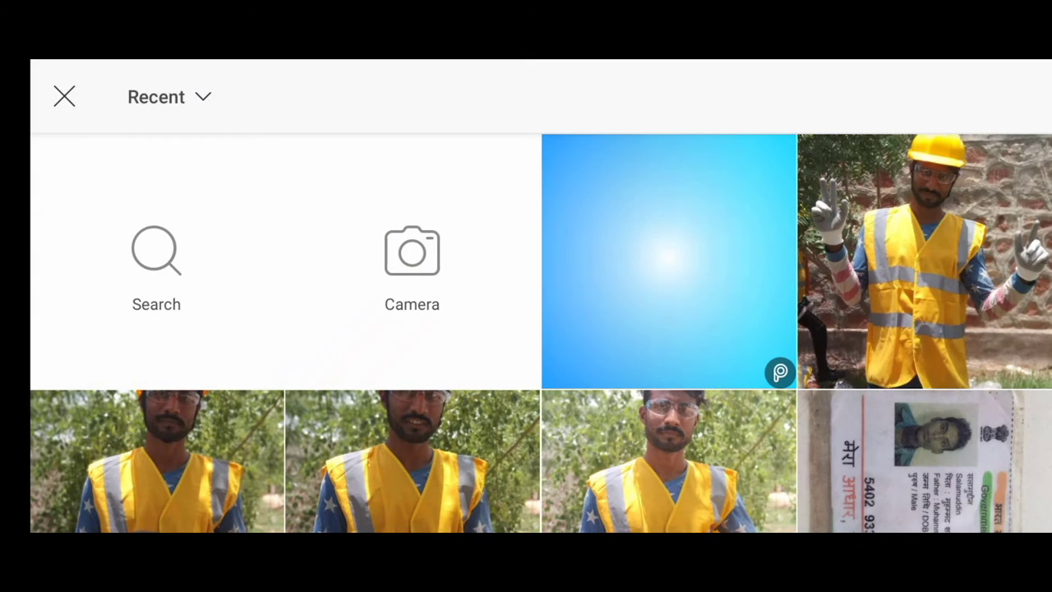
{"action": "scroll", "coordinate": [525, 328], "scroll_direction": "down", "scroll_amount": 5}
{"action": "left_click", "coordinate": [156, 243]}
{"action": "left_click", "coordinate": [990, 96]}
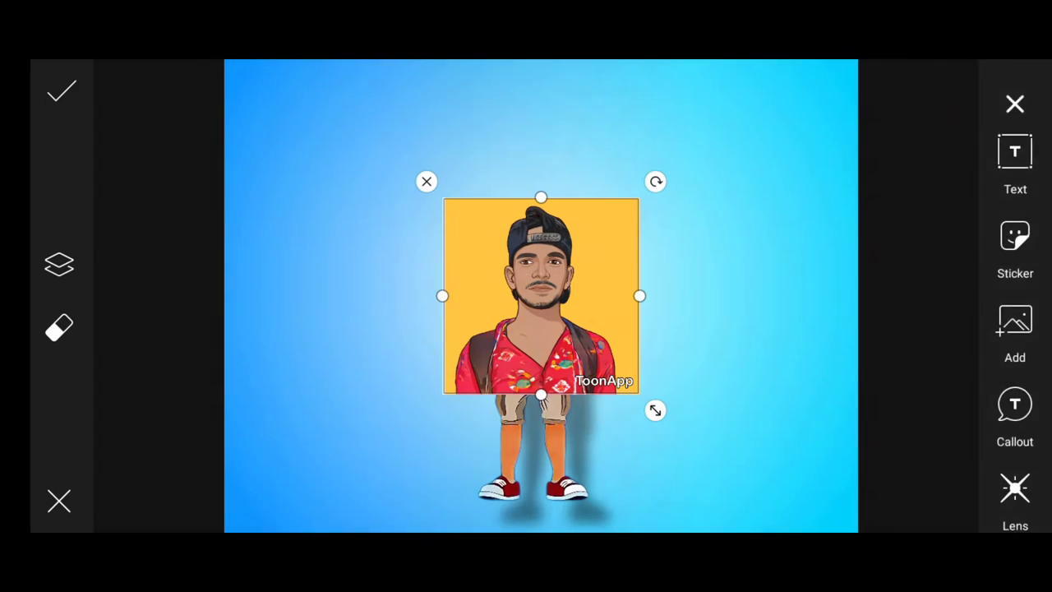
{"action": "left_click_drag", "start_coordinate": [1019, 310], "coordinate": [1032, 217]}
{"action": "left_click_drag", "start_coordinate": [1033, 422], "coordinate": [1014, 403]}
Cut out the cartoon's head and shoulders with a hand-traced Outline cutout.
{"action": "left_click", "coordinate": [1021, 425]}
{"action": "left_click", "coordinate": [580, 490]}
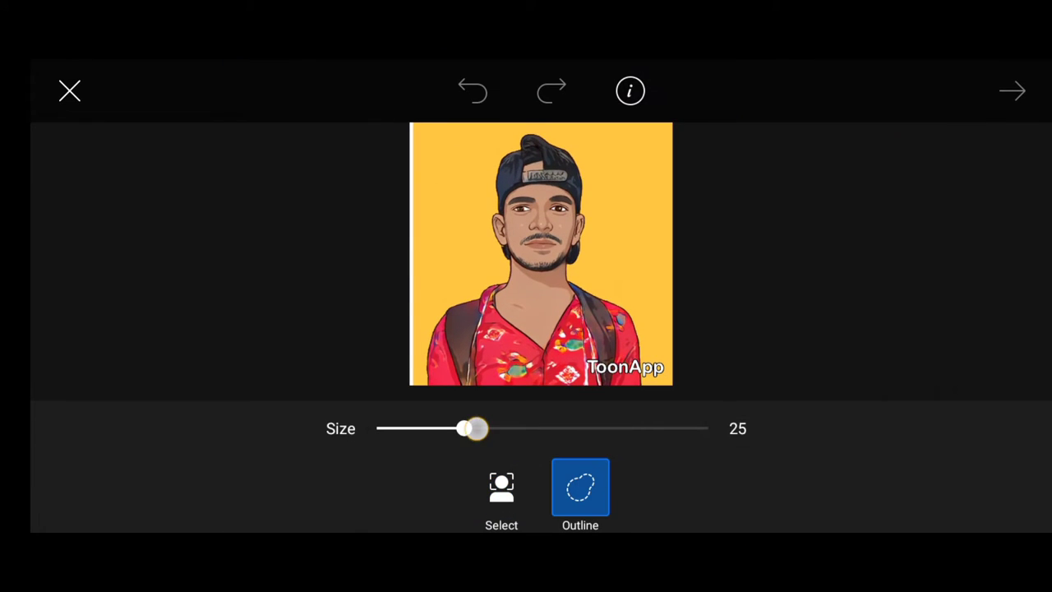
{"action": "mouse_move", "coordinate": [503, 259]}
{"action": "left_mouse_down"}
{"action": "mouse_move", "coordinate": [584, 169]}
{"action": "mouse_move", "coordinate": [615, 312]}
{"action": "left_mouse_up"}
{"action": "left_click", "coordinate": [1012, 90]}
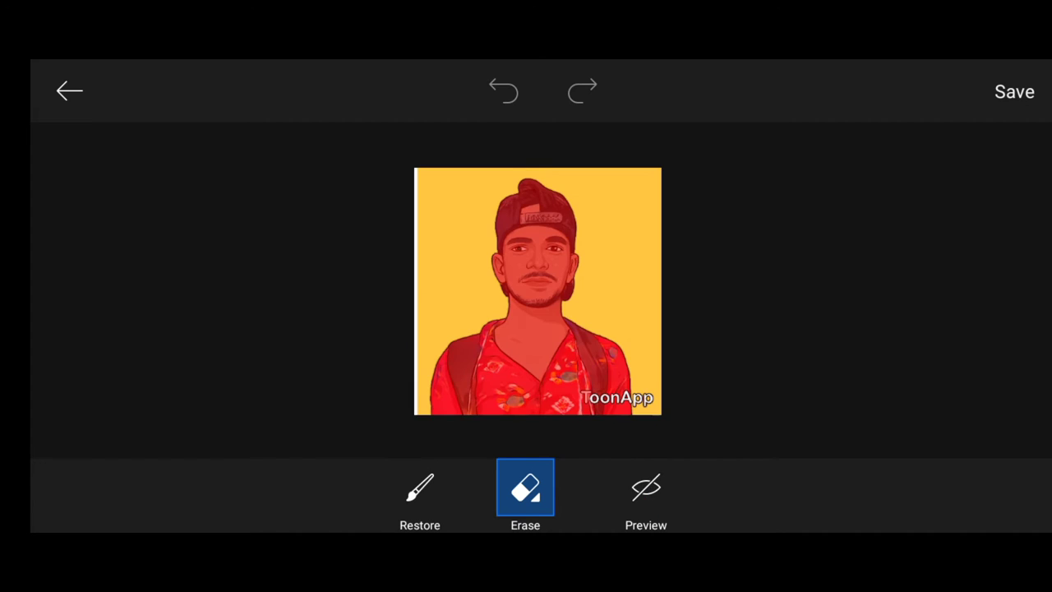
{"action": "left_click", "coordinate": [1014, 91]}
Resize the cut-out head and align it with the body's collar.
{"action": "mouse_move", "coordinate": [1012, 394]}
{"action": "left_mouse_down"}
{"action": "mouse_move", "coordinate": [1023, 265]}
{"action": "mouse_move", "coordinate": [1011, 400]}
{"action": "left_mouse_up"}
{"action": "left_click_drag", "start_coordinate": [555, 300], "coordinate": [565, 214]}
{"action": "scroll", "coordinate": [565, 296], "scroll_direction": "up", "scroll_amount": 2}
{"action": "scroll", "coordinate": [505, 394], "scroll_direction": "up", "scroll_amount": 2}
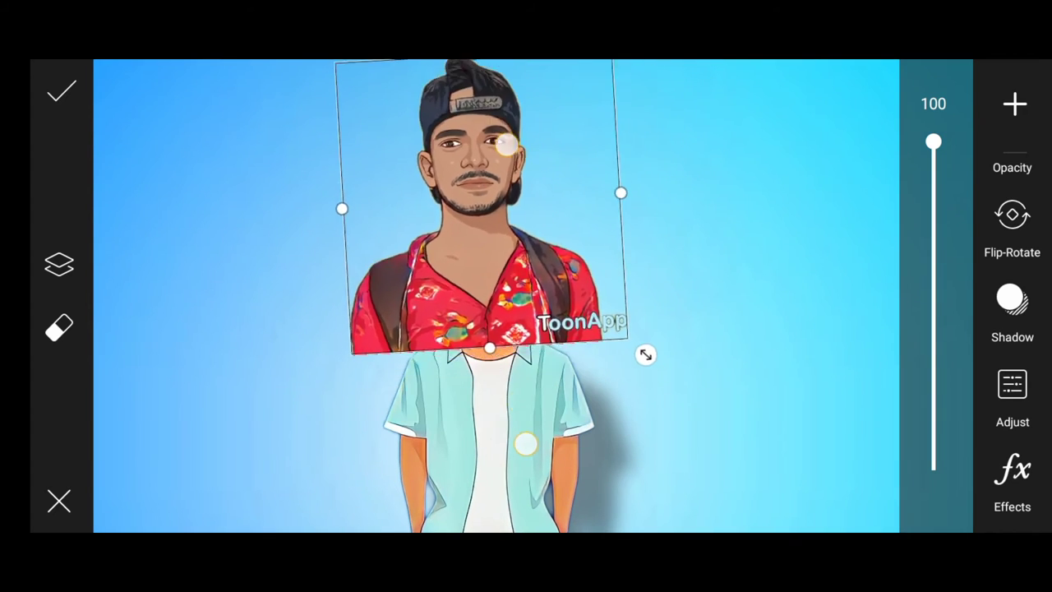
{"action": "left_click_drag", "start_coordinate": [500, 157], "coordinate": [515, 260]}
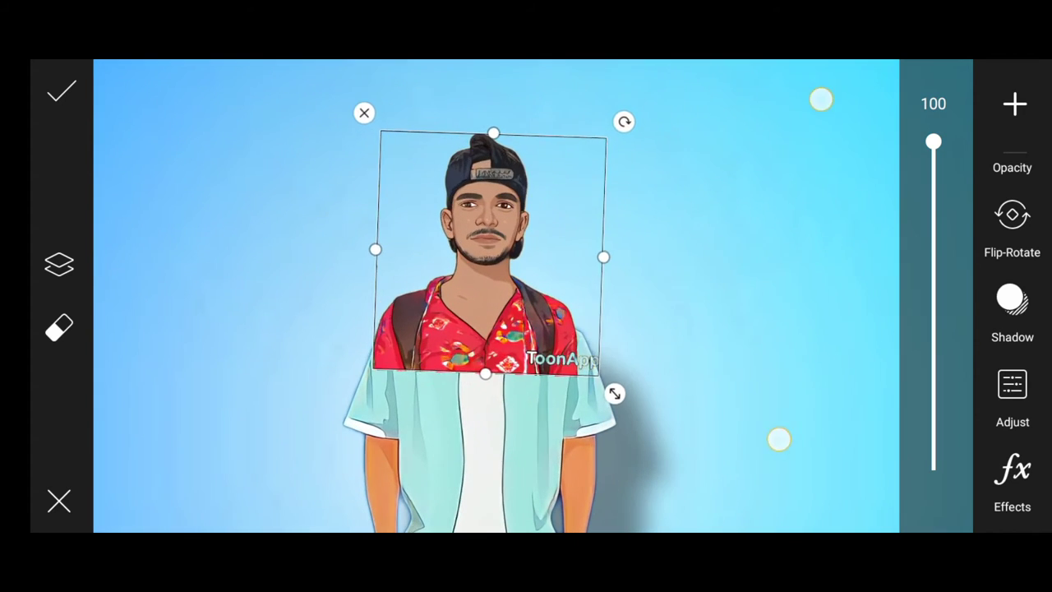
{"action": "scroll", "coordinate": [612, 337], "scroll_direction": "up", "scroll_amount": 2}
{"action": "left_click_drag", "start_coordinate": [591, 245], "coordinate": [616, 223]}
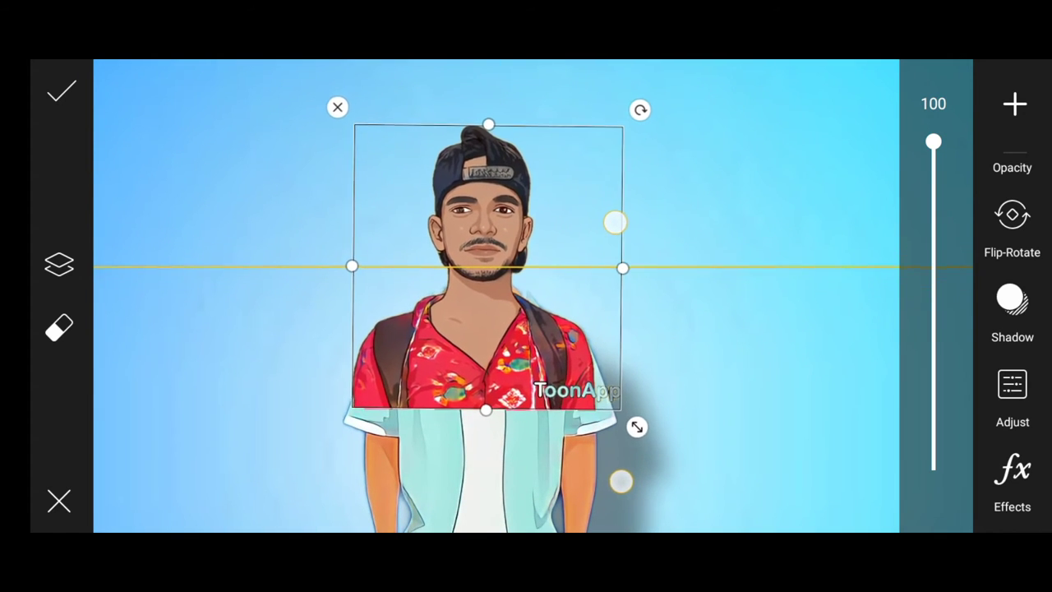
Erase the red shirt's sides and collar area from the head layer.
{"action": "left_click", "coordinate": [58, 328]}
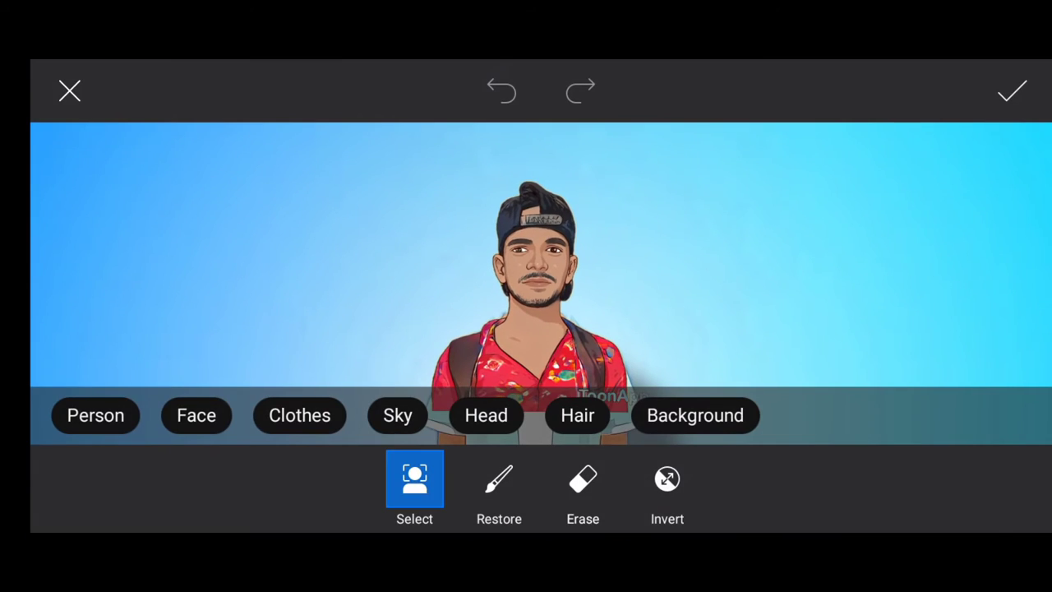
{"action": "left_click", "coordinate": [1011, 91]}
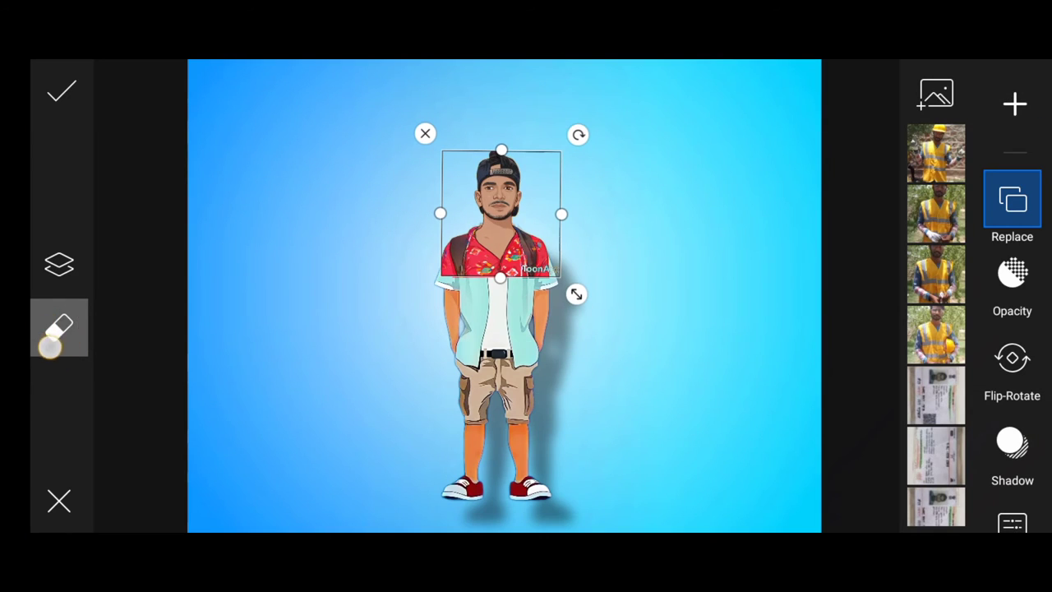
{"action": "left_click", "coordinate": [54, 338]}
{"action": "left_click", "coordinate": [583, 484]}
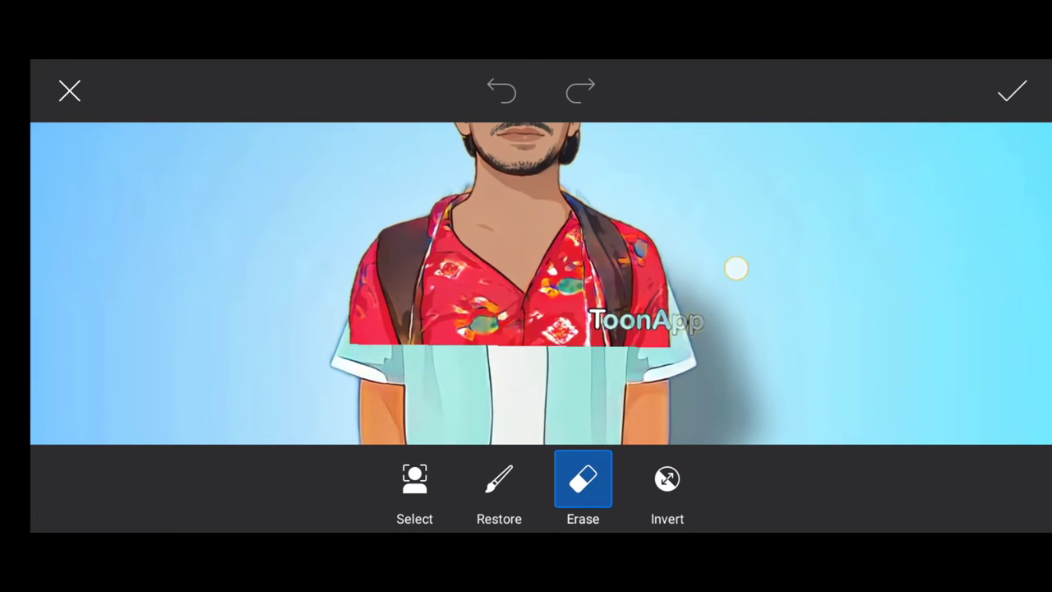
{"action": "mouse_move", "coordinate": [725, 275]}
{"action": "left_mouse_down"}
{"action": "mouse_move", "coordinate": [715, 216]}
{"action": "mouse_move", "coordinate": [623, 275]}
{"action": "left_mouse_up"}
{"action": "left_click_drag", "start_coordinate": [443, 329], "coordinate": [294, 292]}
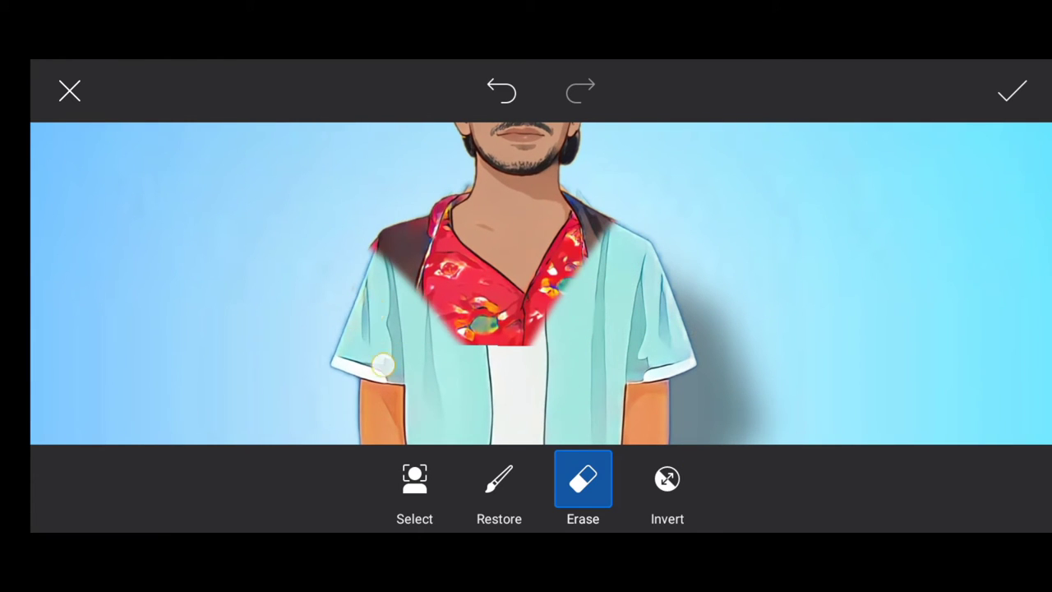
{"action": "left_click_drag", "start_coordinate": [448, 388], "coordinate": [556, 416]}
{"action": "scroll", "coordinate": [525, 284], "scroll_direction": "up", "scroll_amount": 3}
{"action": "left_click_drag", "start_coordinate": [657, 214], "coordinate": [561, 397]}
{"action": "scroll", "coordinate": [561, 397], "scroll_direction": "up", "scroll_amount": 2}
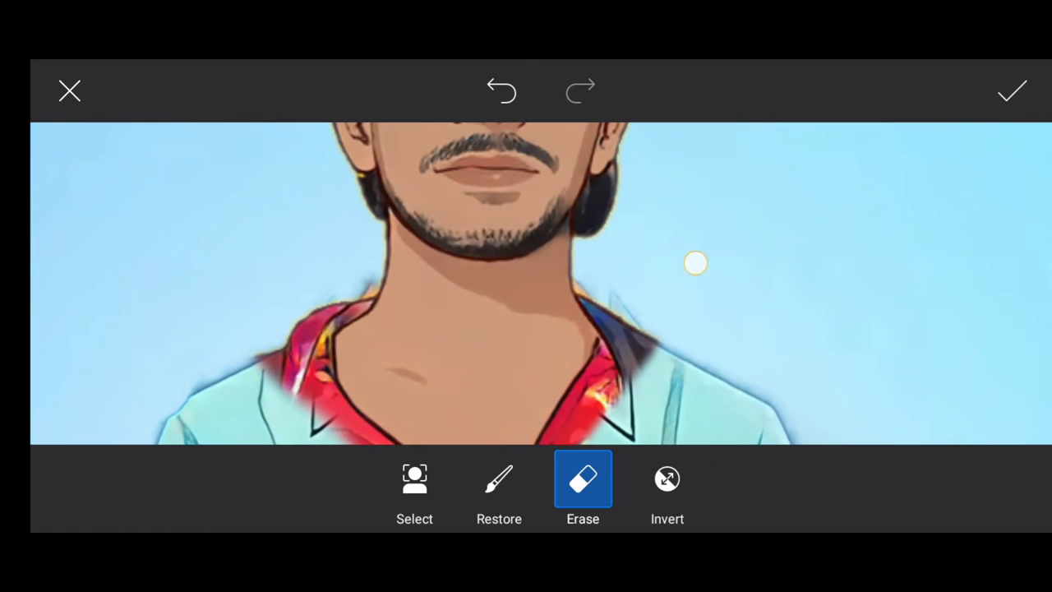
Erase the remaining red centre strip and neck skin, then nudge the head and apply.
{"action": "scroll", "coordinate": [674, 329], "scroll_direction": "down", "scroll_amount": 2}
{"action": "scroll", "coordinate": [658, 239], "scroll_direction": "down", "scroll_amount": 2}
{"action": "scroll", "coordinate": [526, 284], "scroll_direction": "down", "scroll_amount": 2}
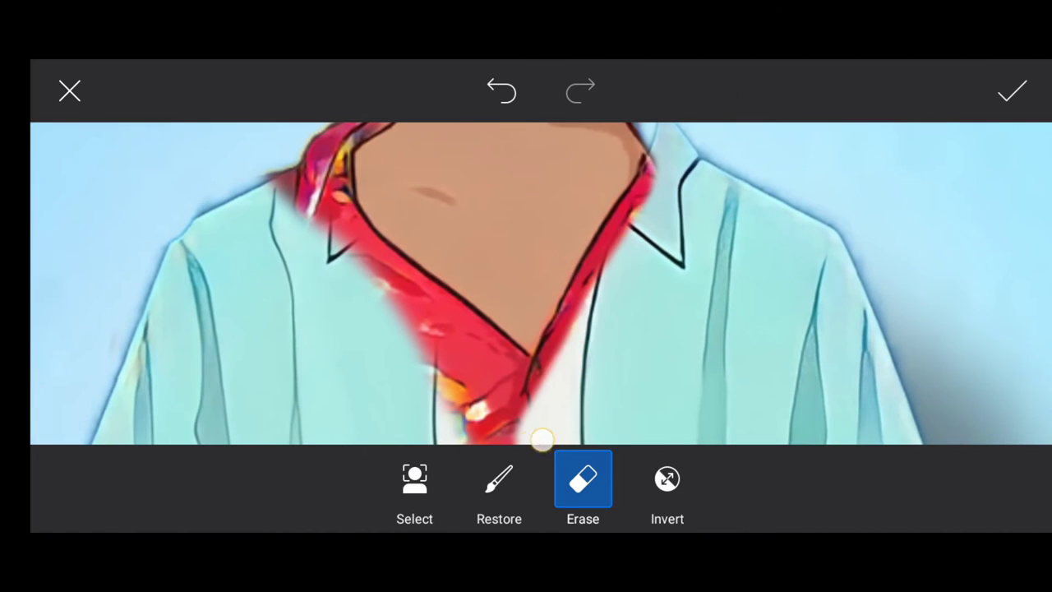
{"action": "left_click_drag", "start_coordinate": [649, 197], "coordinate": [509, 427]}
{"action": "scroll", "coordinate": [526, 283], "scroll_direction": "down", "scroll_amount": 2}
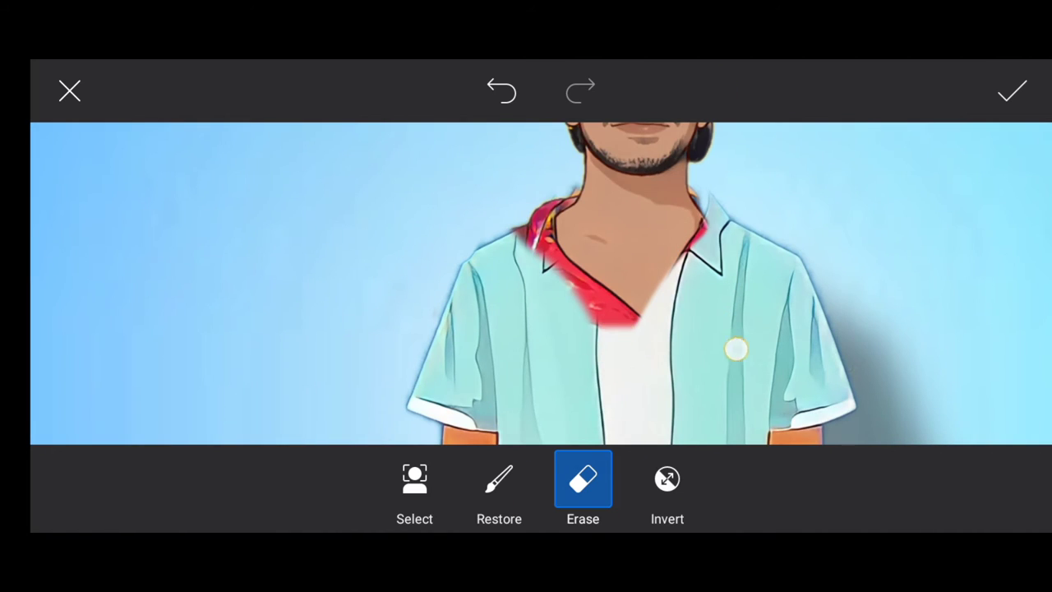
{"action": "scroll", "coordinate": [641, 218], "scroll_direction": "up", "scroll_amount": 3}
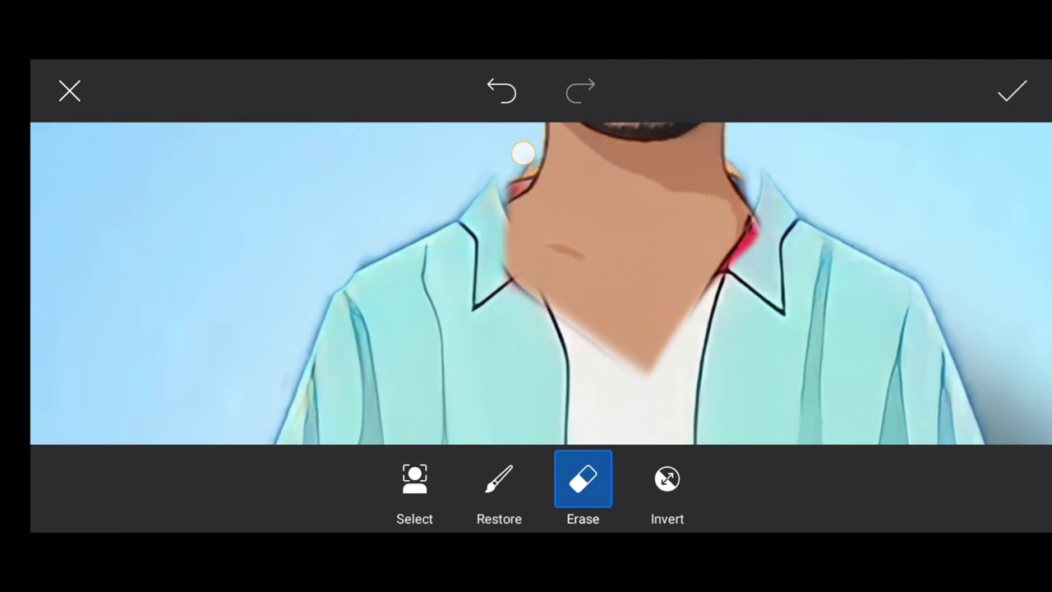
{"action": "left_click_drag", "start_coordinate": [641, 354], "coordinate": [504, 283]}
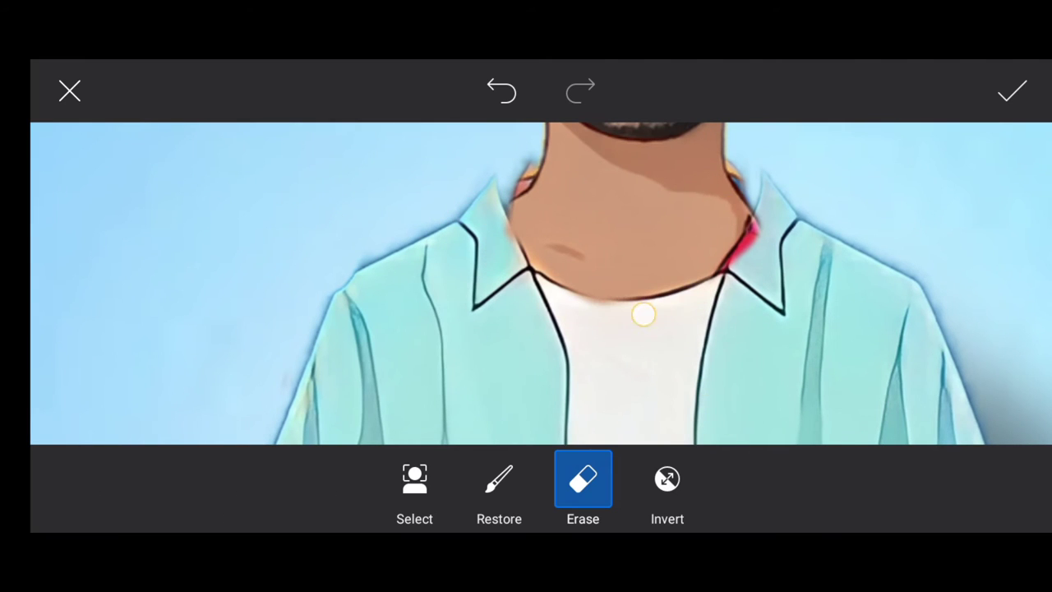
{"action": "scroll", "coordinate": [738, 266], "scroll_direction": "up", "scroll_amount": 2}
{"action": "scroll", "coordinate": [526, 283], "scroll_direction": "down", "scroll_amount": 3}
{"action": "scroll", "coordinate": [525, 283], "scroll_direction": "down", "scroll_amount": 2}
{"action": "left_click", "coordinate": [1011, 91]}
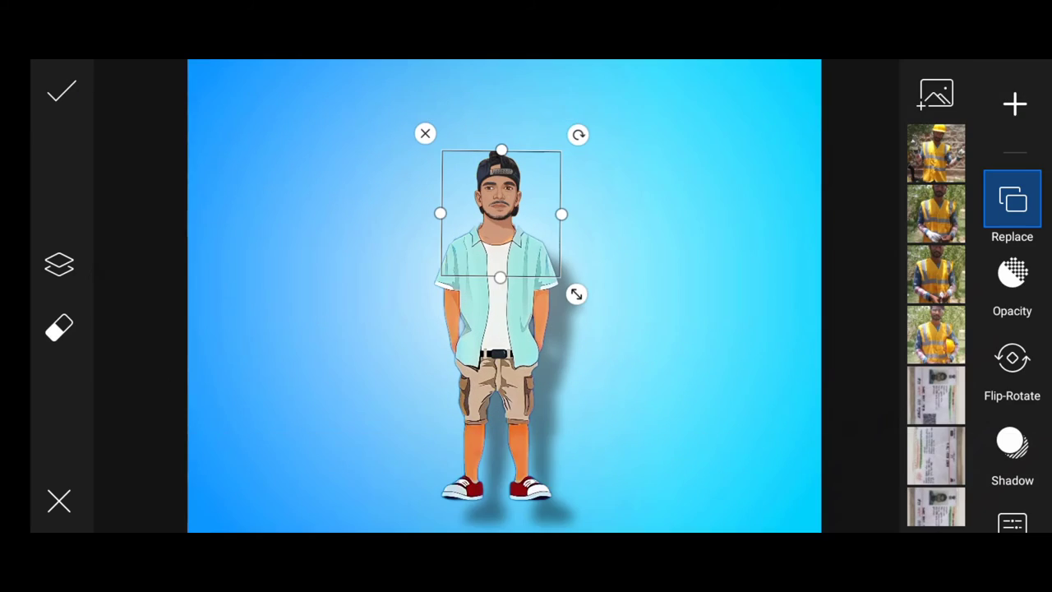
{"action": "left_click_drag", "start_coordinate": [521, 173], "coordinate": [504, 200]}
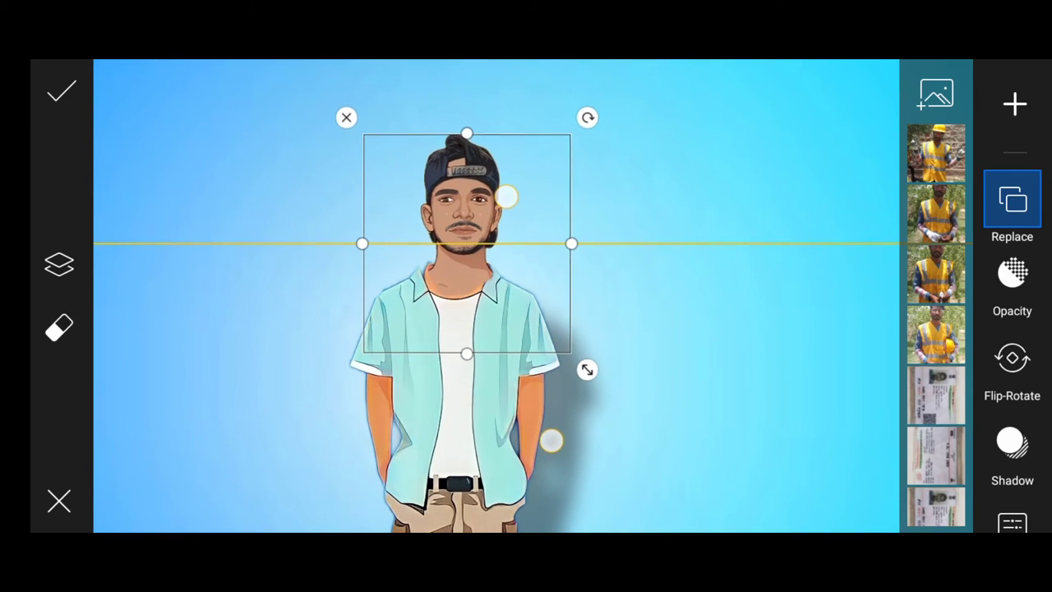
{"action": "left_click", "coordinate": [62, 90]}
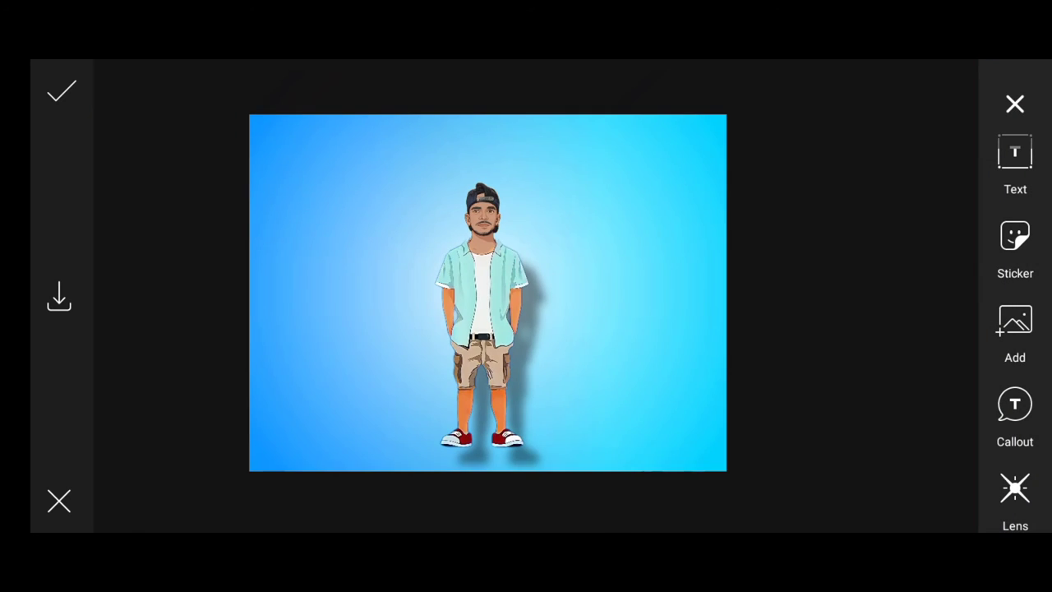
Add the capitalised text 'THE HERO' to the picture.
{"action": "left_click", "coordinate": [62, 90]}
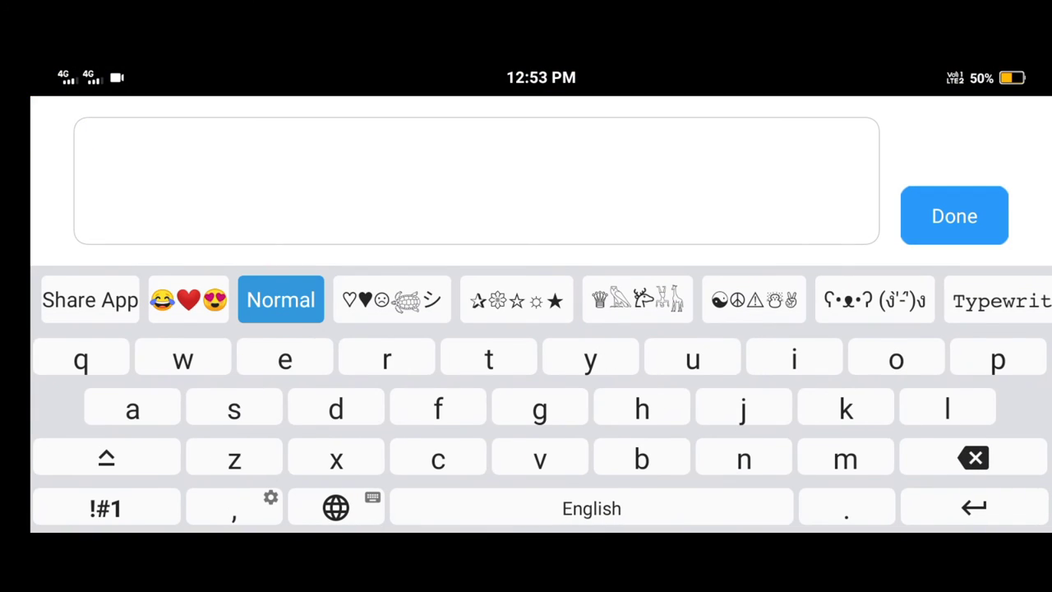
{"action": "left_click", "coordinate": [106, 458]}
{"action": "type", "text": "THE"}
{"action": "left_click", "coordinate": [106, 458]}
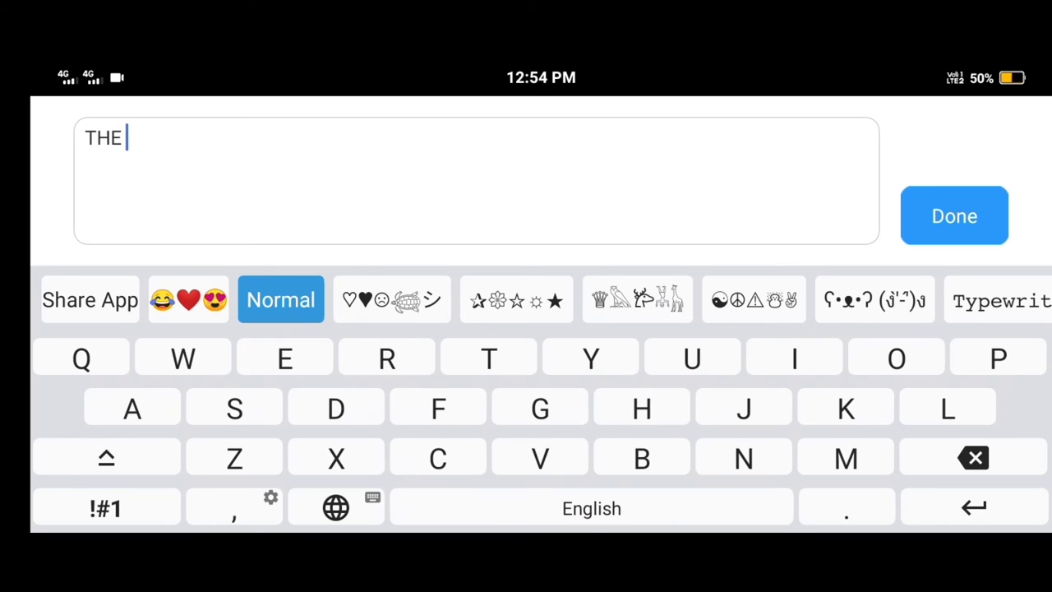
{"action": "type", "text": "HERO"}
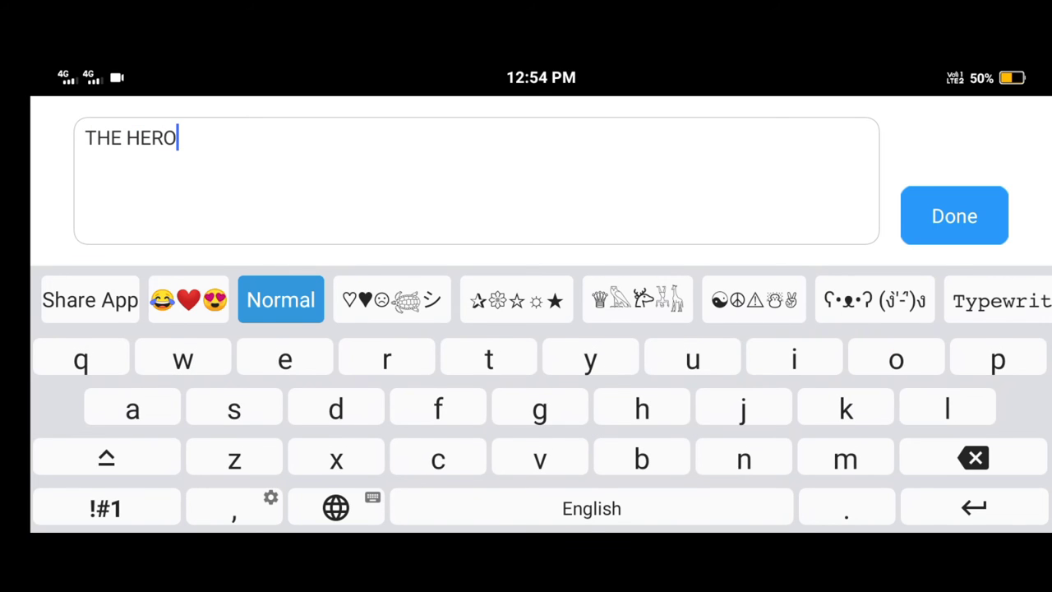
{"action": "left_click", "coordinate": [995, 188]}
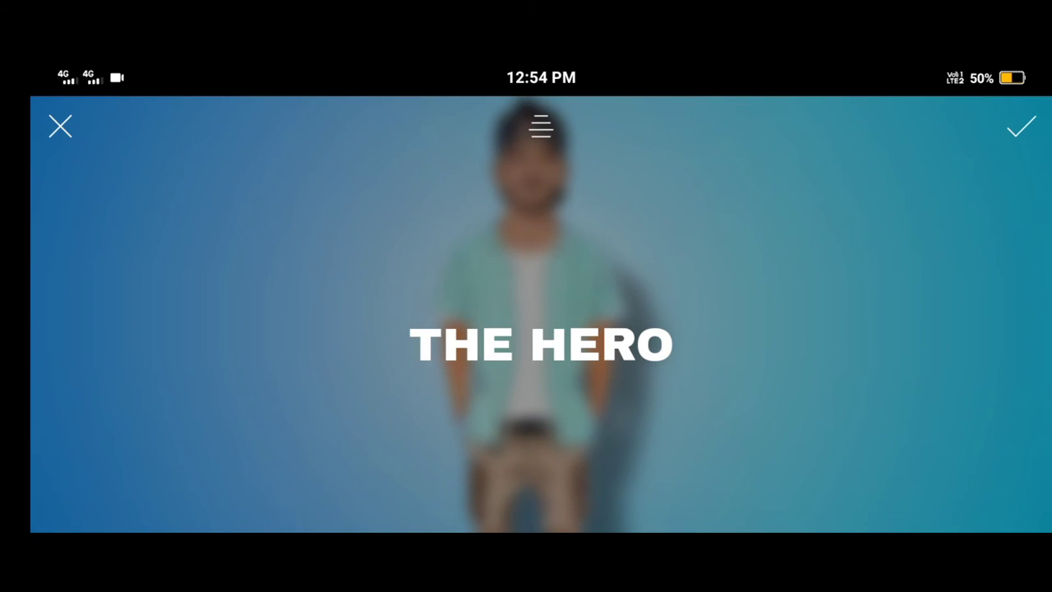
Browse fonts from Bunya onward and apply an outlined font to the title.
{"action": "left_click", "coordinate": [1021, 126]}
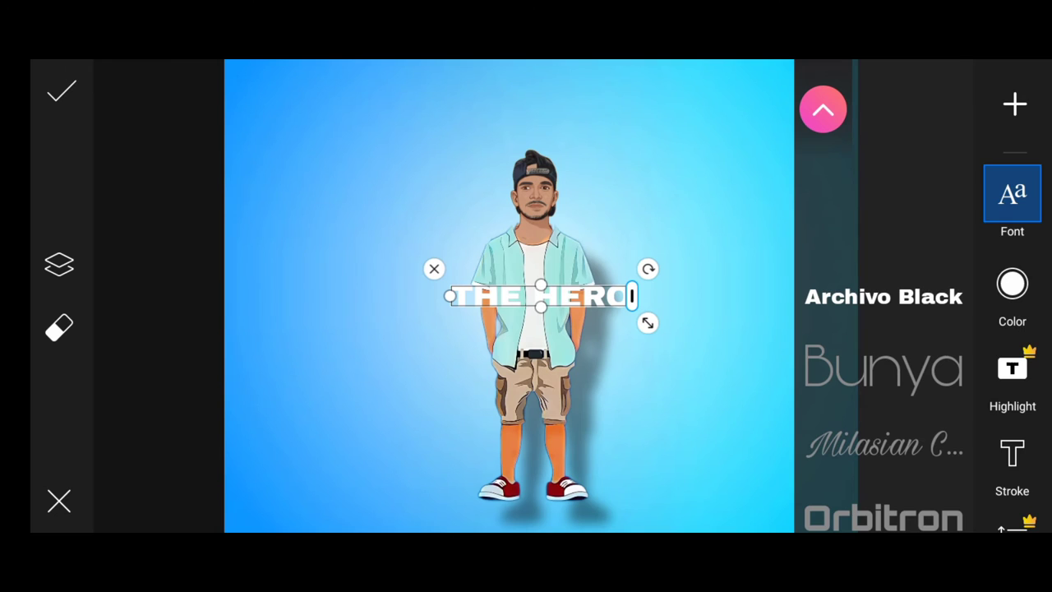
{"action": "left_click", "coordinate": [944, 310]}
{"action": "left_click_drag", "start_coordinate": [944, 310], "coordinate": [982, 94]}
{"action": "left_click_drag", "start_coordinate": [975, 285], "coordinate": [975, 148]}
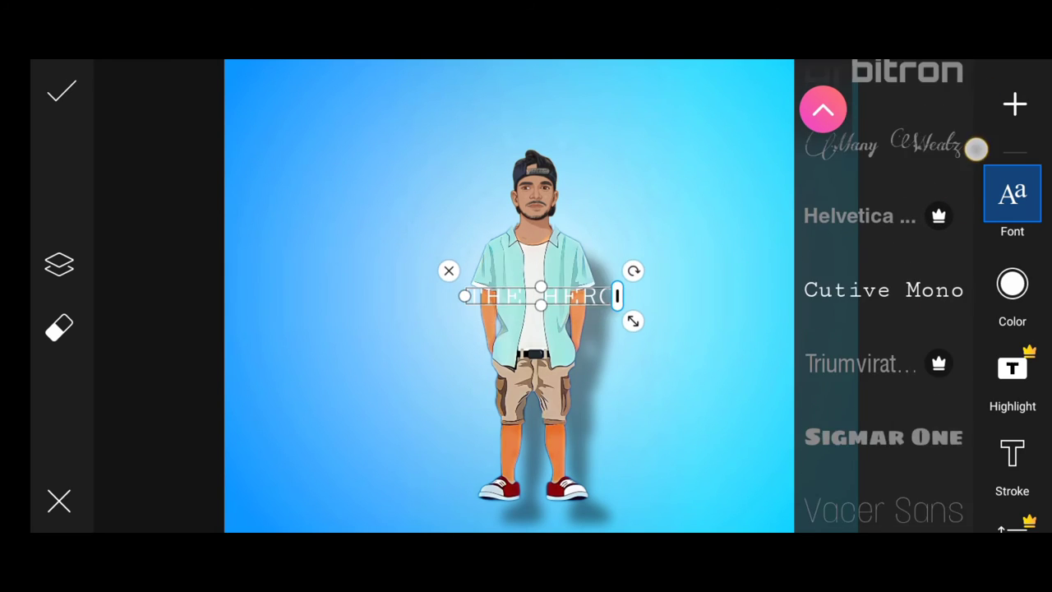
{"action": "mouse_move", "coordinate": [950, 399]}
{"action": "left_mouse_down"}
{"action": "mouse_move", "coordinate": [951, 183]}
{"action": "mouse_move", "coordinate": [962, 106]}
{"action": "left_mouse_up"}
{"action": "left_click_drag", "start_coordinate": [932, 370], "coordinate": [931, 118]}
{"action": "mouse_move", "coordinate": [920, 345]}
{"action": "left_mouse_down"}
{"action": "mouse_move", "coordinate": [915, 200]}
{"action": "mouse_move", "coordinate": [910, 284]}
{"action": "mouse_move", "coordinate": [931, 162]}
{"action": "left_mouse_up"}
{"action": "left_click_drag", "start_coordinate": [948, 405], "coordinate": [948, 257]}
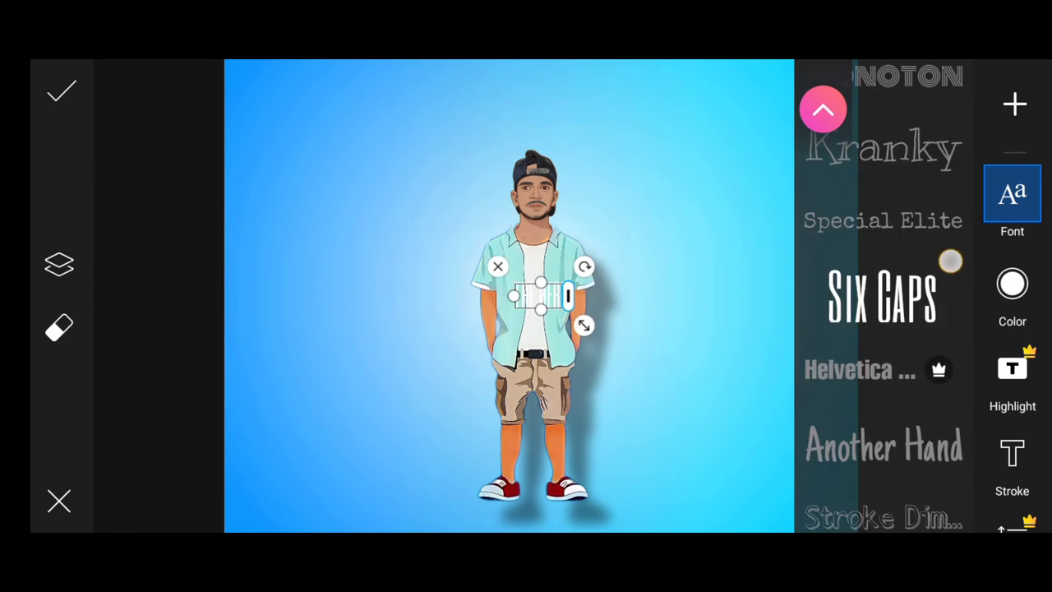
{"action": "left_click_drag", "start_coordinate": [888, 282], "coordinate": [888, 251]}
{"action": "left_click_drag", "start_coordinate": [904, 362], "coordinate": [904, 249]}
{"action": "left_click_drag", "start_coordinate": [957, 319], "coordinate": [957, 228]}
{"action": "left_click", "coordinate": [577, 283]}
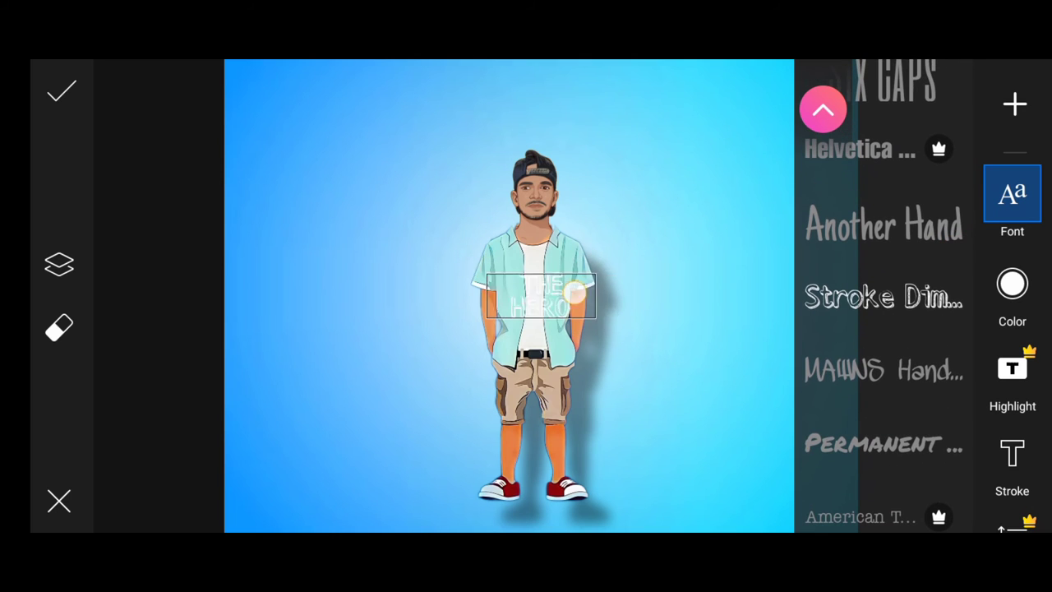
Enlarge 'THE HERO', move it to the top, colour it black and apply.
{"action": "left_click_drag", "start_coordinate": [612, 323], "coordinate": [686, 341]}
{"action": "left_click_drag", "start_coordinate": [587, 288], "coordinate": [571, 105]}
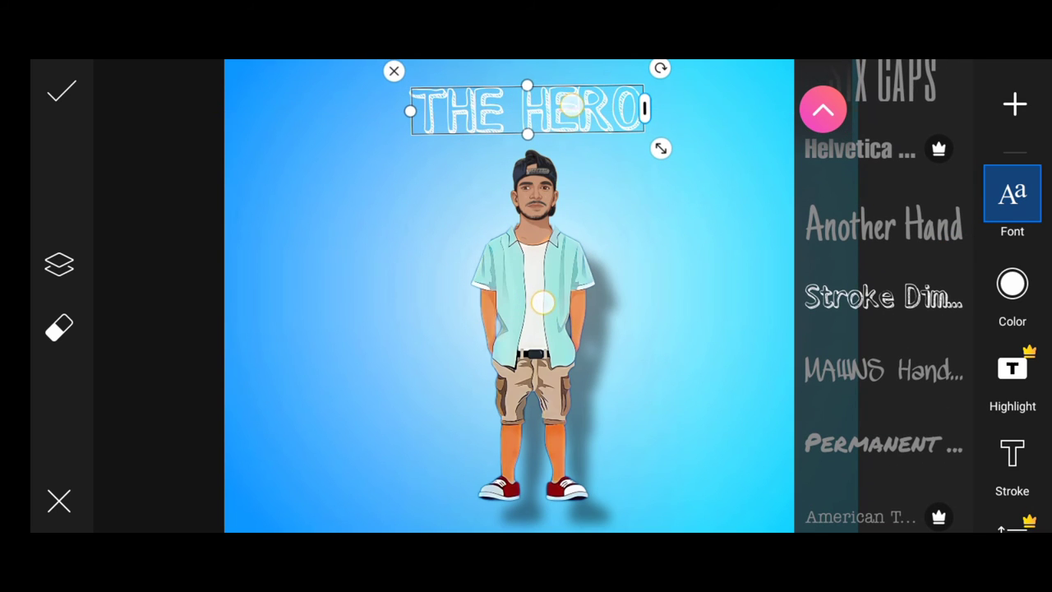
{"action": "left_click", "coordinate": [1016, 286]}
{"action": "left_click", "coordinate": [852, 377]}
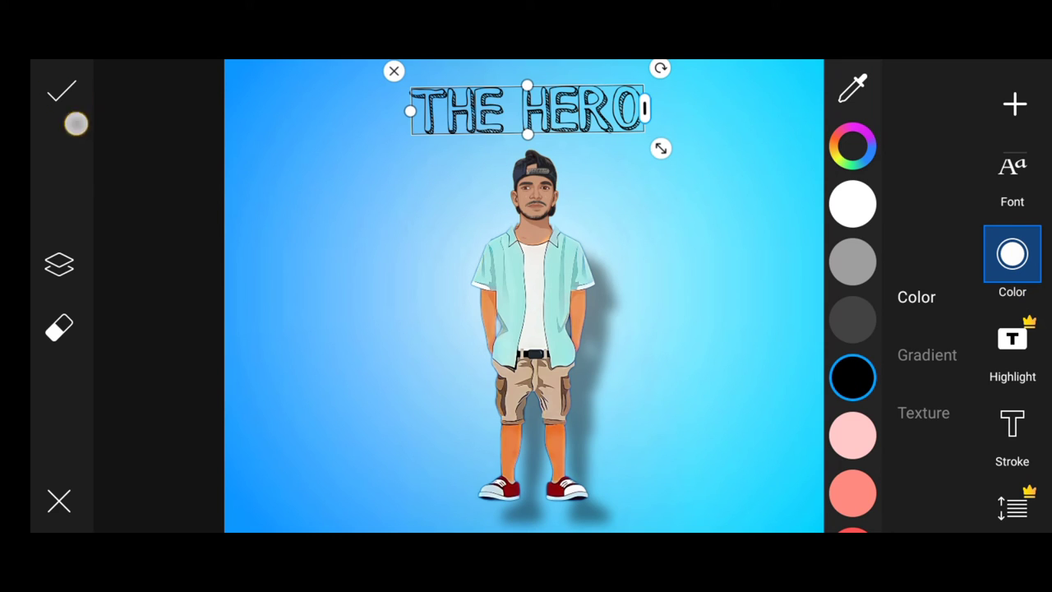
{"action": "left_click", "coordinate": [62, 91]}
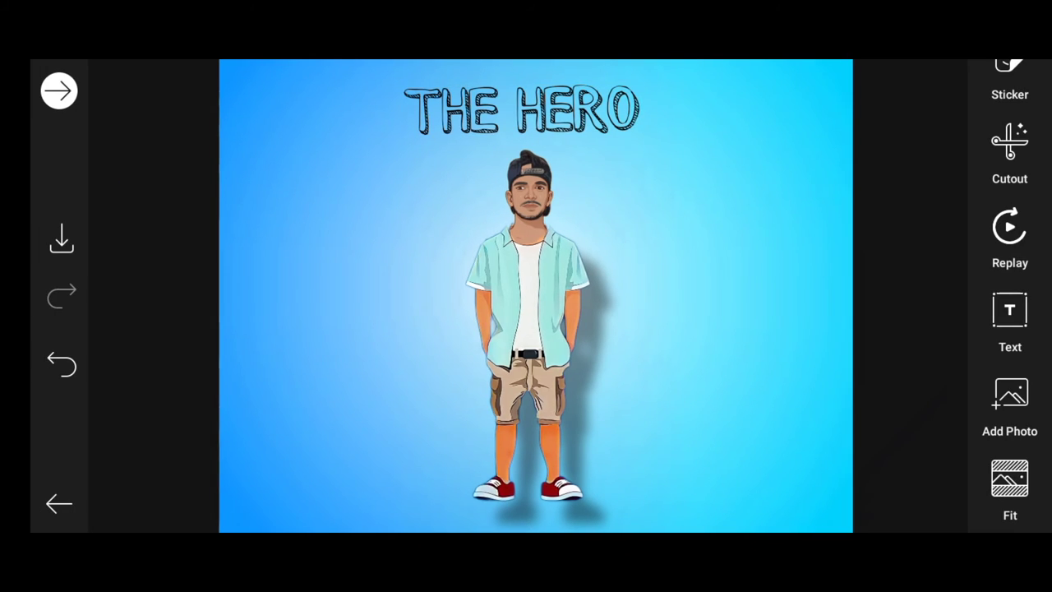
Export the finished 'THE HERO' composite to the phone's Gallery via Share To, then finish.
{"action": "left_click", "coordinate": [66, 92]}
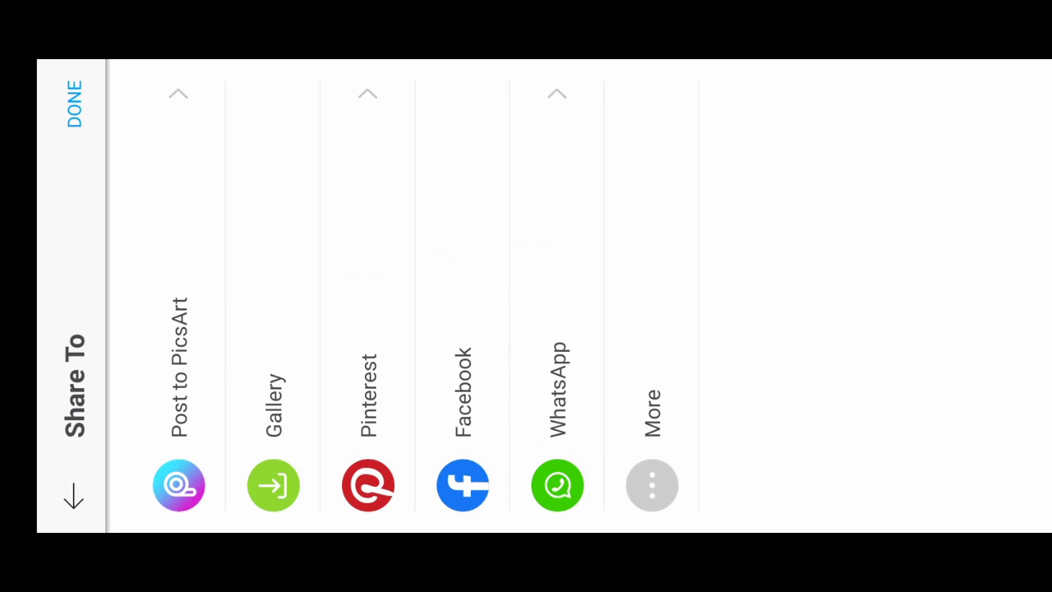
{"action": "left_click", "coordinate": [277, 291]}
{"action": "left_click", "coordinate": [72, 120]}
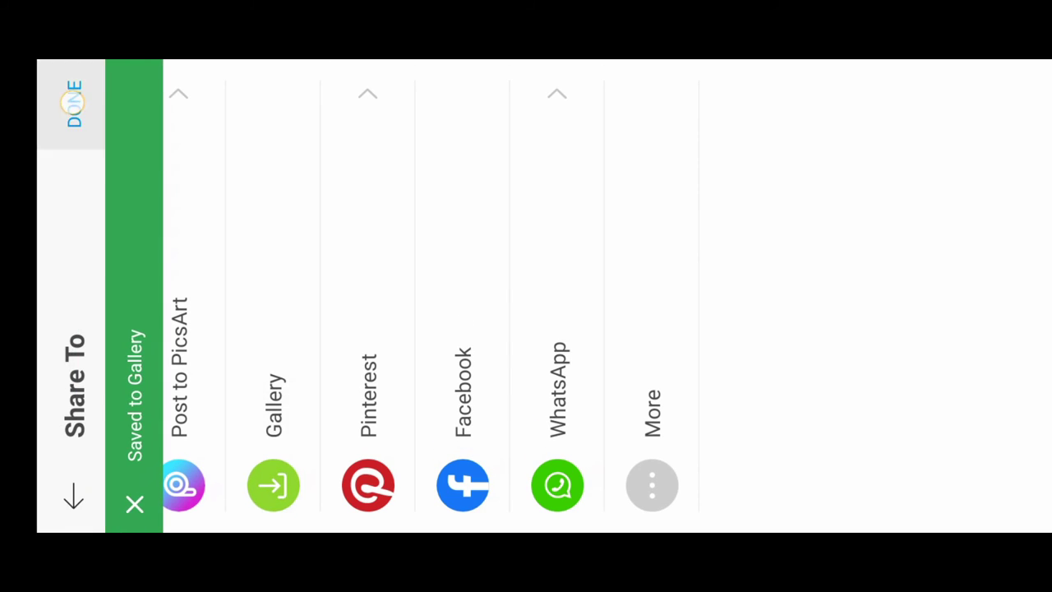